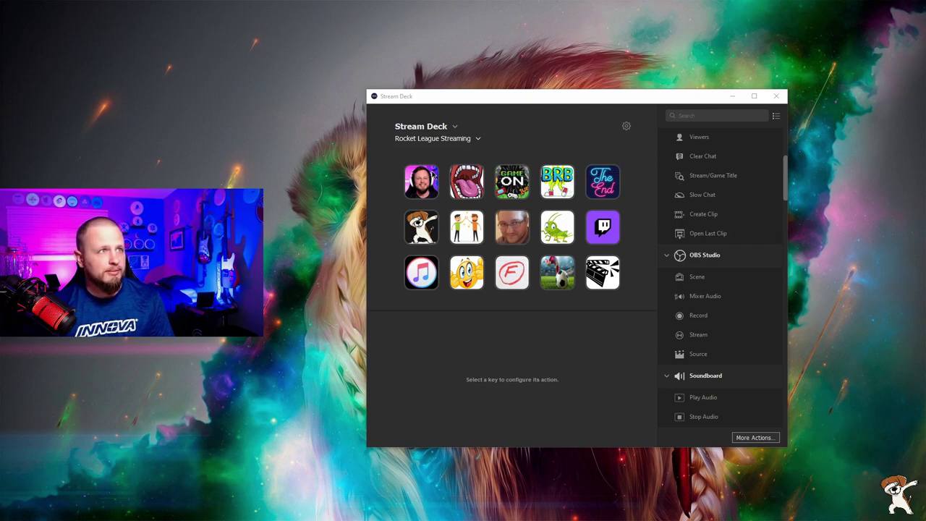
Step: Check the Chatting, In Game Rocket League, BRB and Ending scene keys, and preview the LIVE ENDING state
{"action": "left_click", "coordinate": [471, 184]}
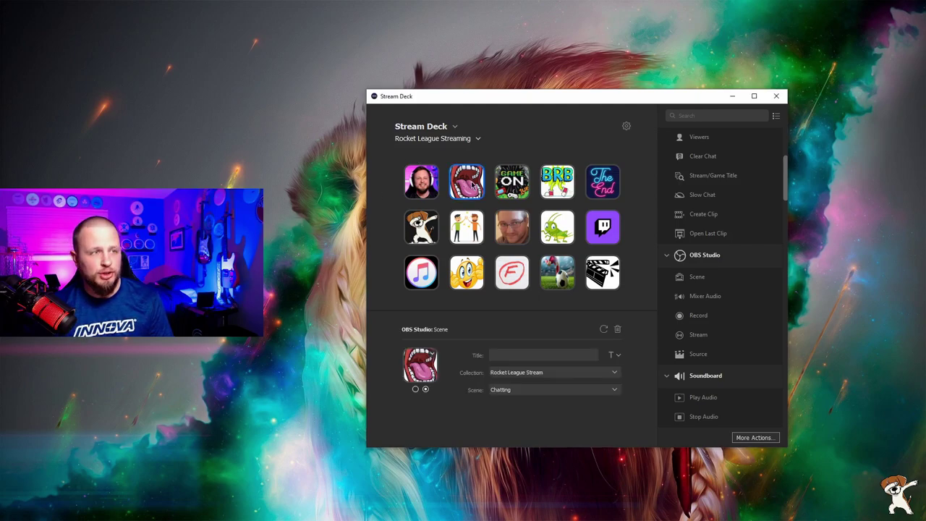
{"action": "left_click", "coordinate": [506, 190]}
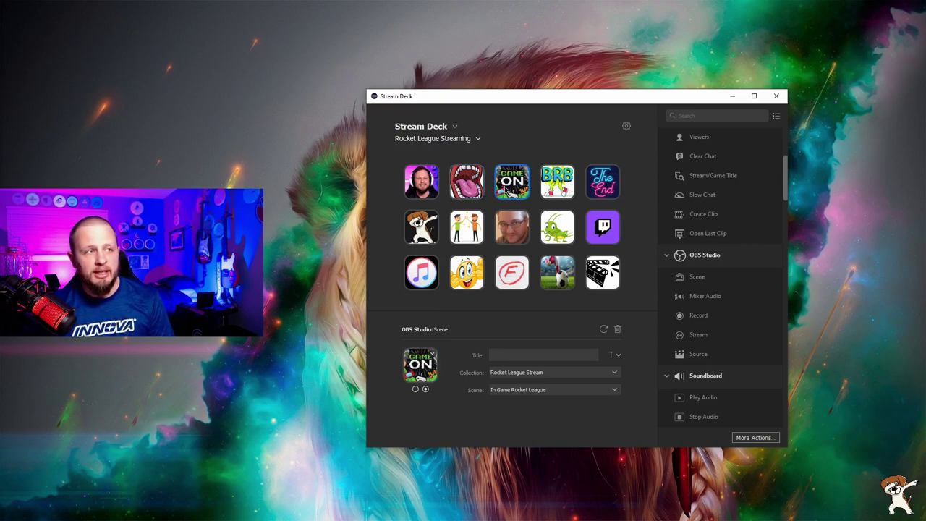
{"action": "left_click", "coordinate": [562, 189]}
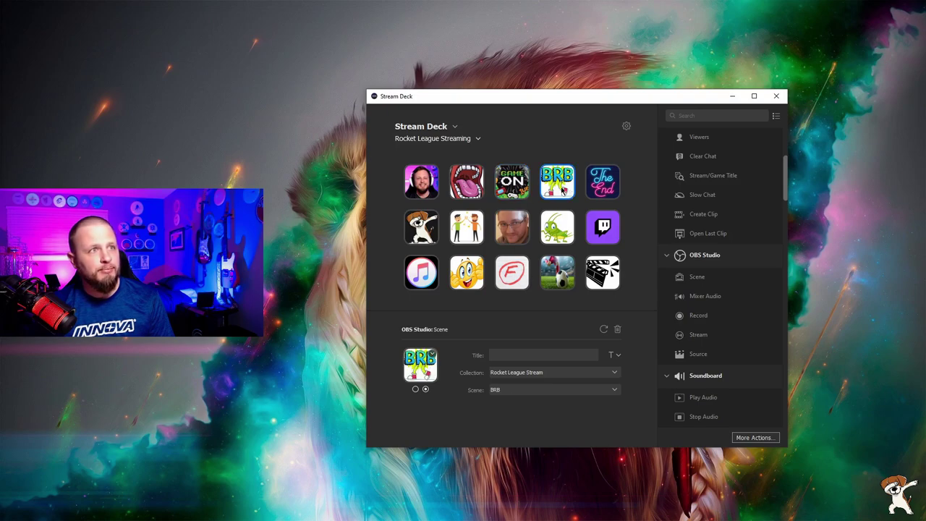
{"action": "left_click", "coordinate": [614, 193]}
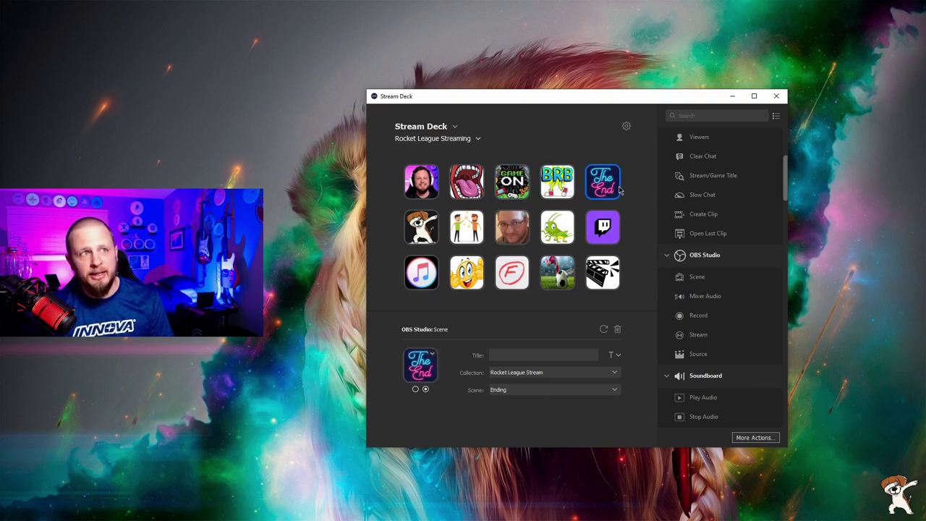
{"action": "left_click", "coordinate": [416, 390]}
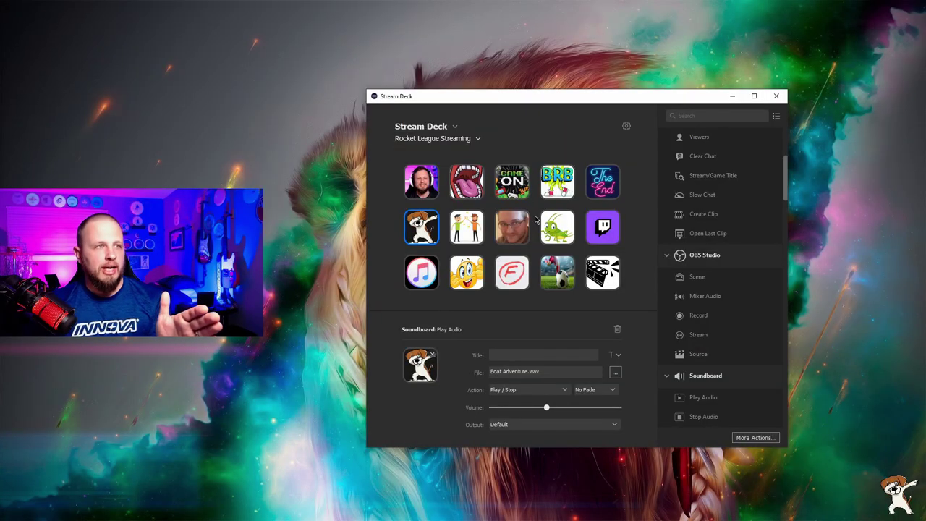
Step: Review the Intro Music for Friends, Welcome to Crazy Town and Crickets sound keys, then the 7-item music folder
{"action": "left_click", "coordinate": [472, 232]}
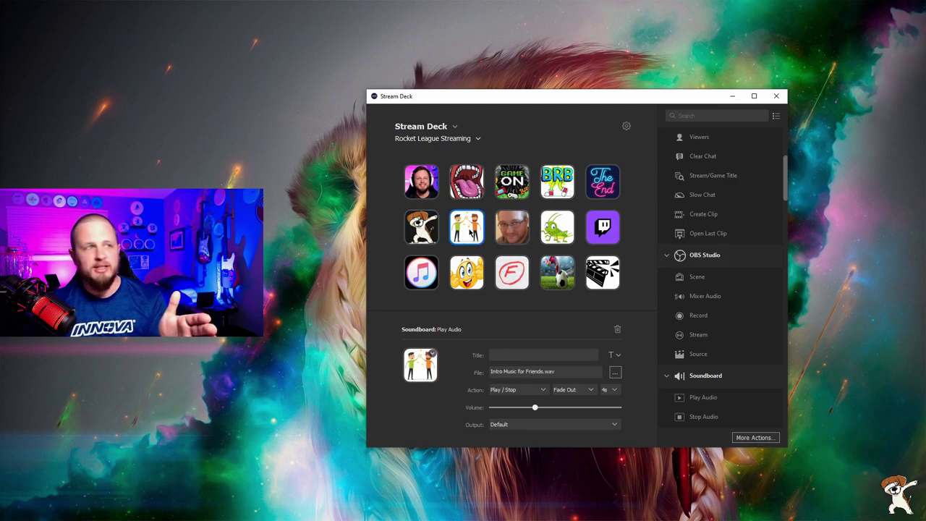
{"action": "left_click", "coordinate": [525, 230]}
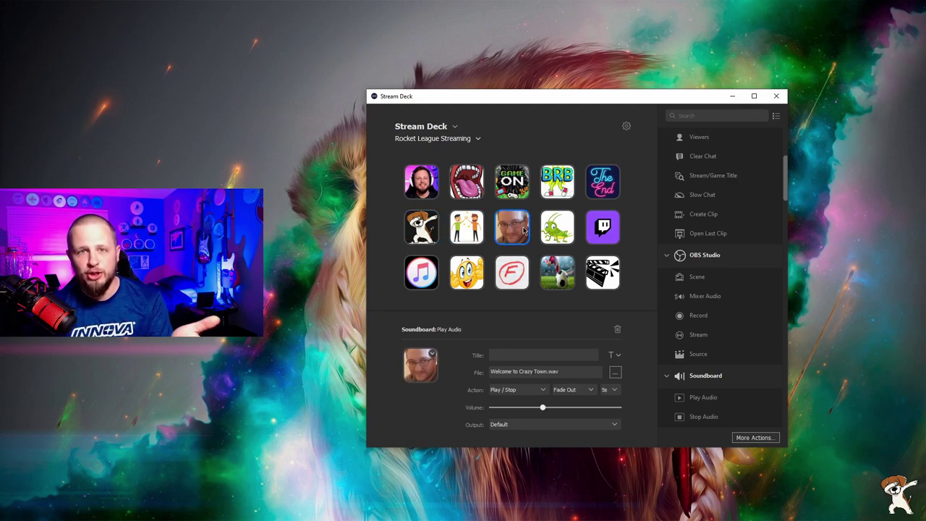
{"action": "left_click", "coordinate": [551, 238]}
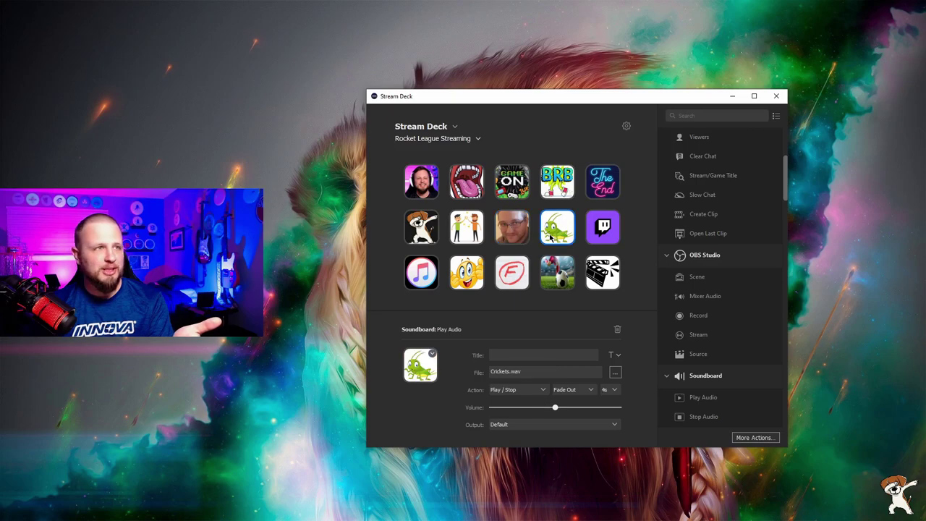
{"action": "left_click", "coordinate": [420, 280]}
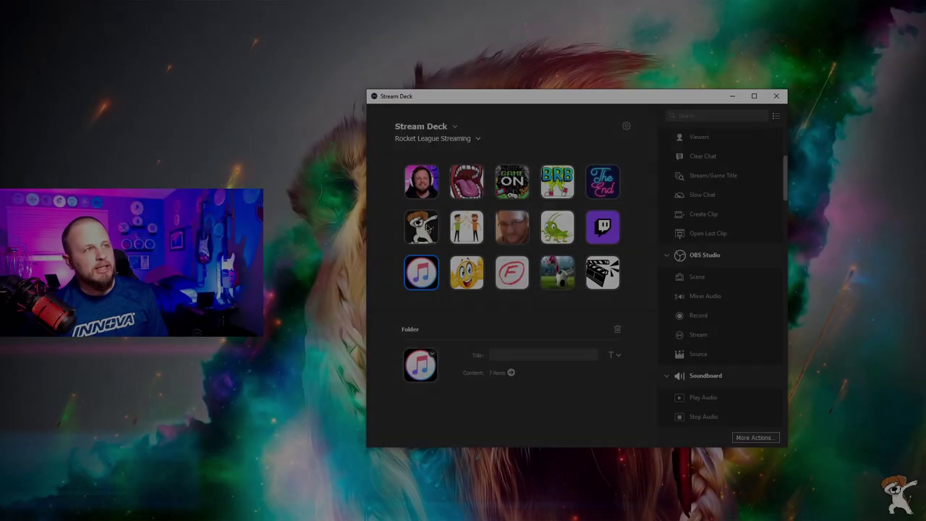
Step: Change the dab key's Boat Adventure.wav sound from No Fade to Fade Out (2s)
{"action": "left_click", "coordinate": [425, 229]}
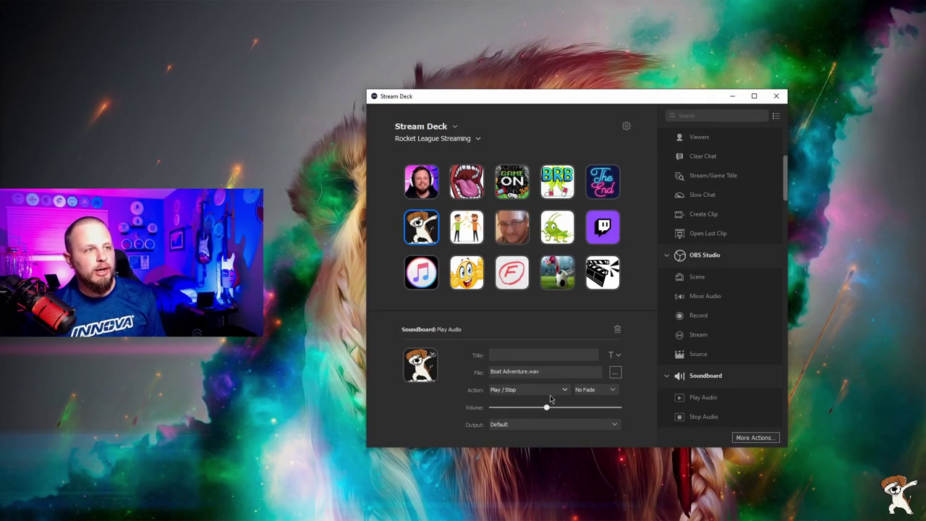
{"action": "left_click", "coordinate": [614, 390]}
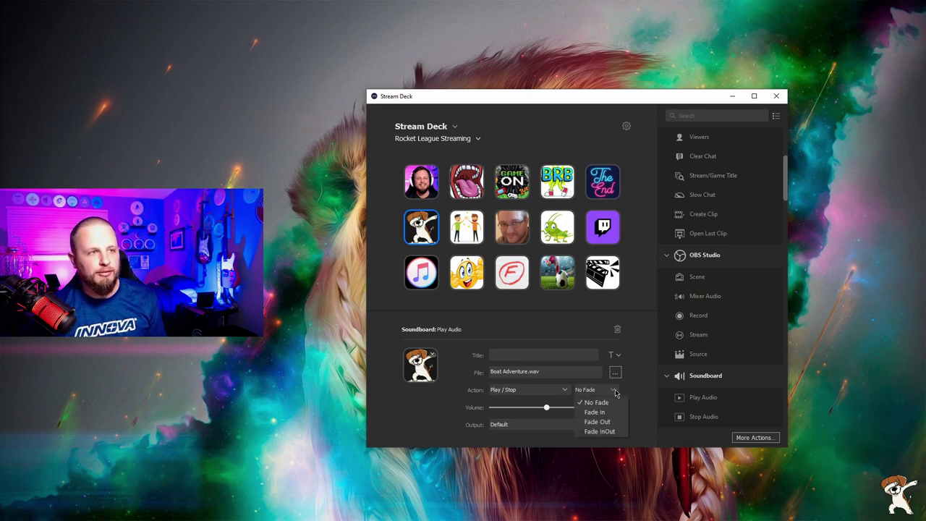
{"action": "left_click", "coordinate": [597, 421]}
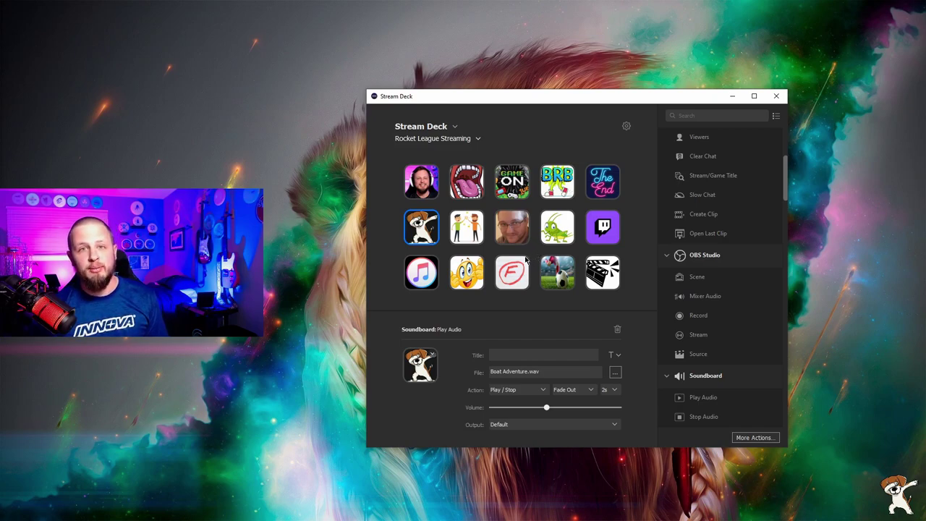
Step: Open the iTunes folder and inspect the galaxy key's Deep Suspense Chill.wav Play / Stop setting
{"action": "double_click", "coordinate": [422, 276]}
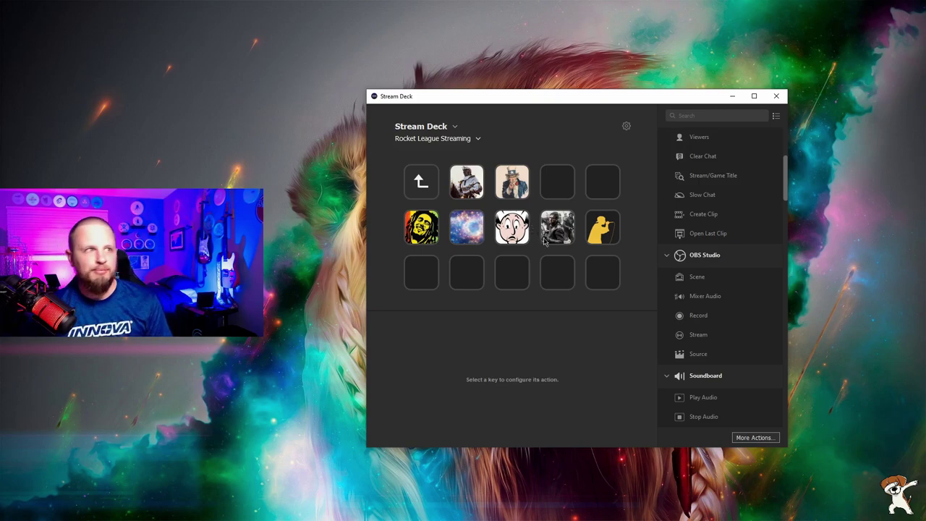
{"action": "left_click", "coordinate": [477, 232]}
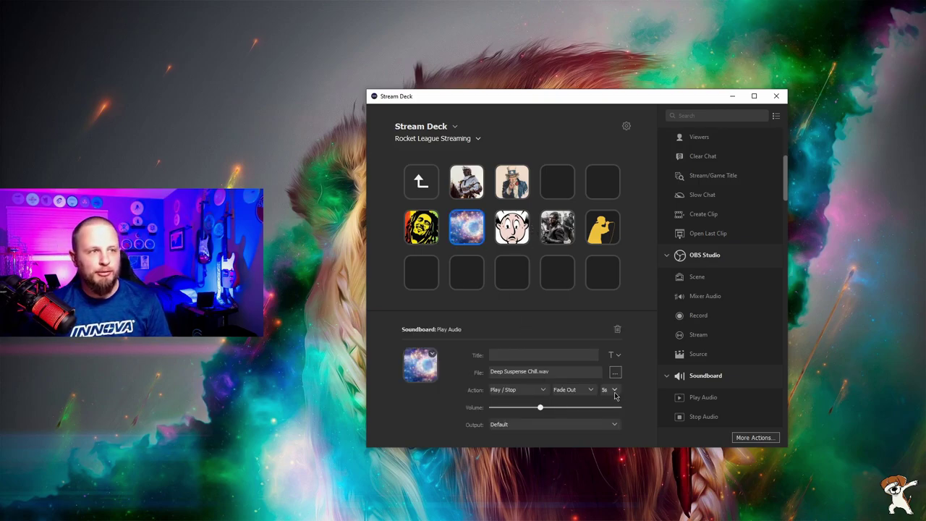
{"action": "left_click", "coordinate": [544, 391]}
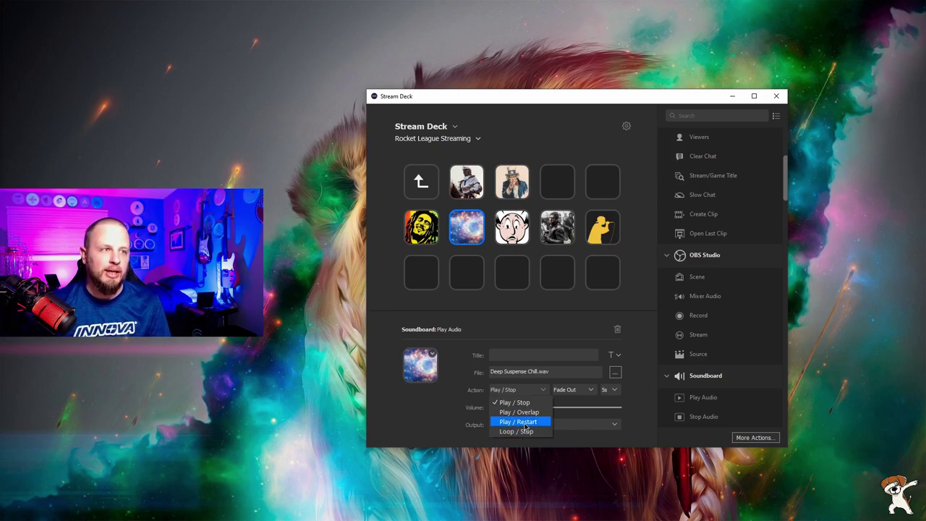
{"action": "left_click", "coordinate": [585, 330]}
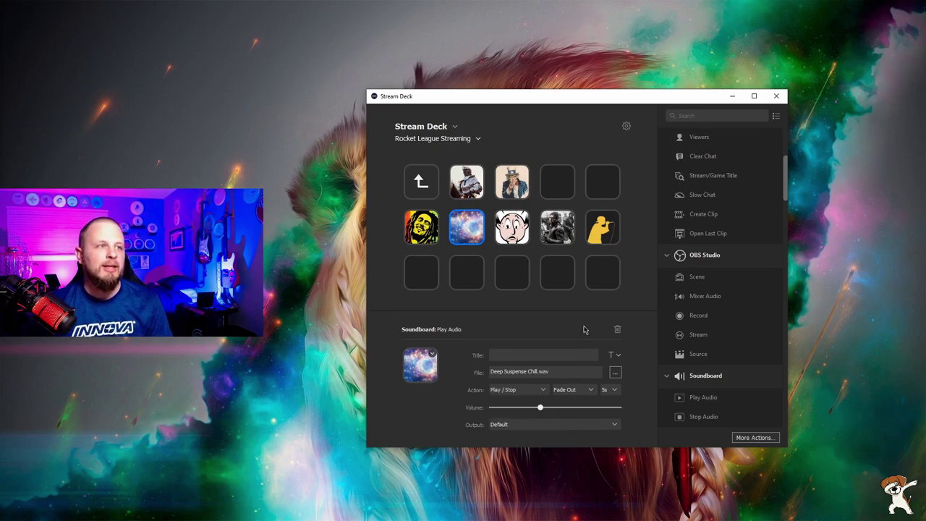
Step: Add a Play Audio key to the bottom-left slot playing Sound Effects > Chill Loop.wav at slightly lower volume
{"action": "scroll", "coordinate": [688, 329], "scroll_direction": "down", "scroll_amount": 1}
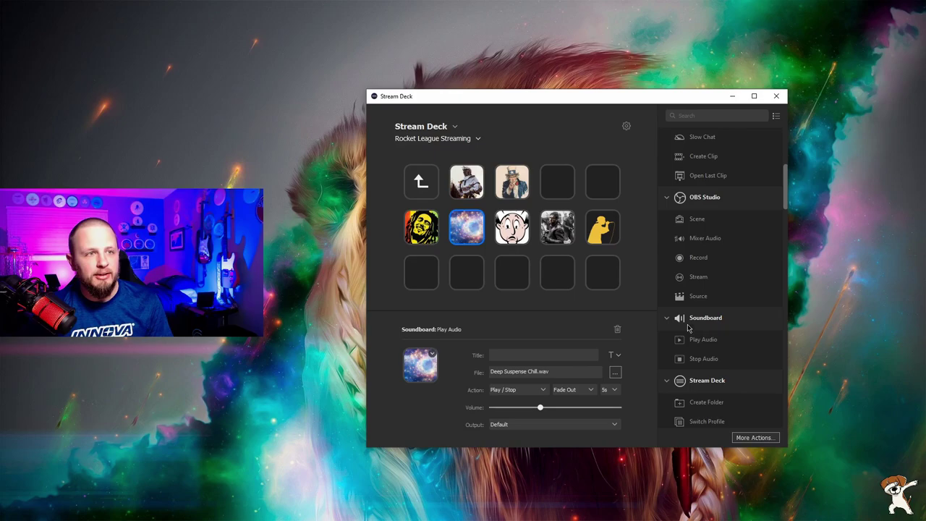
{"action": "left_click_drag", "start_coordinate": [713, 344], "coordinate": [427, 276]}
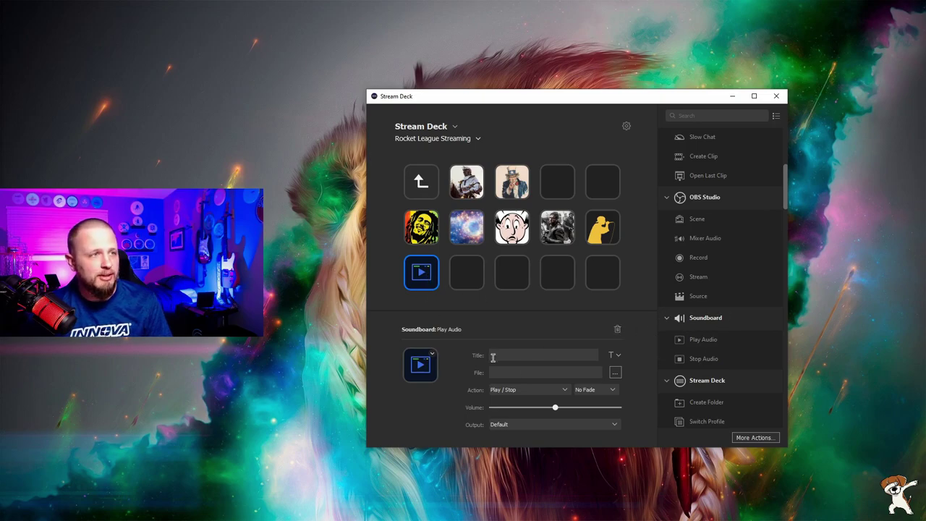
{"action": "left_click", "coordinate": [615, 373]}
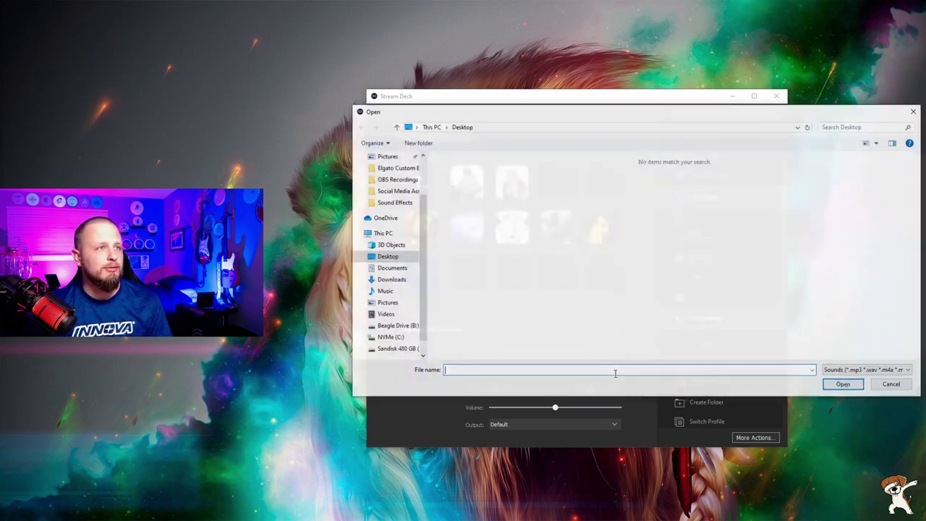
{"action": "left_click", "coordinate": [385, 204]}
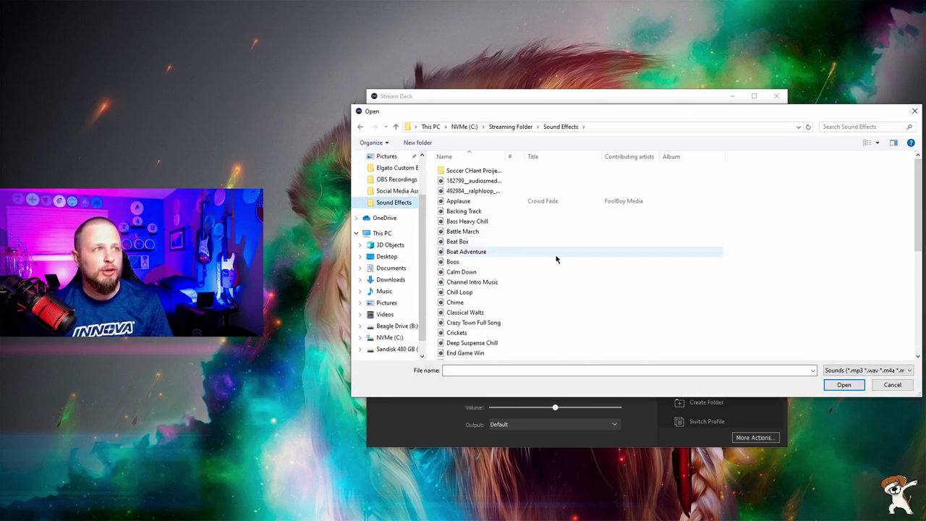
{"action": "scroll", "coordinate": [478, 263], "scroll_direction": "down", "scroll_amount": 1}
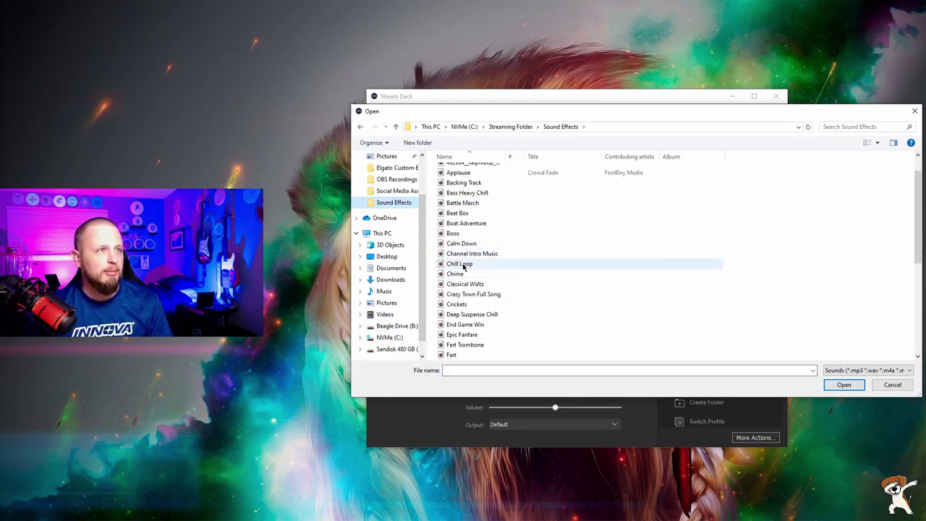
{"action": "left_click", "coordinate": [463, 265]}
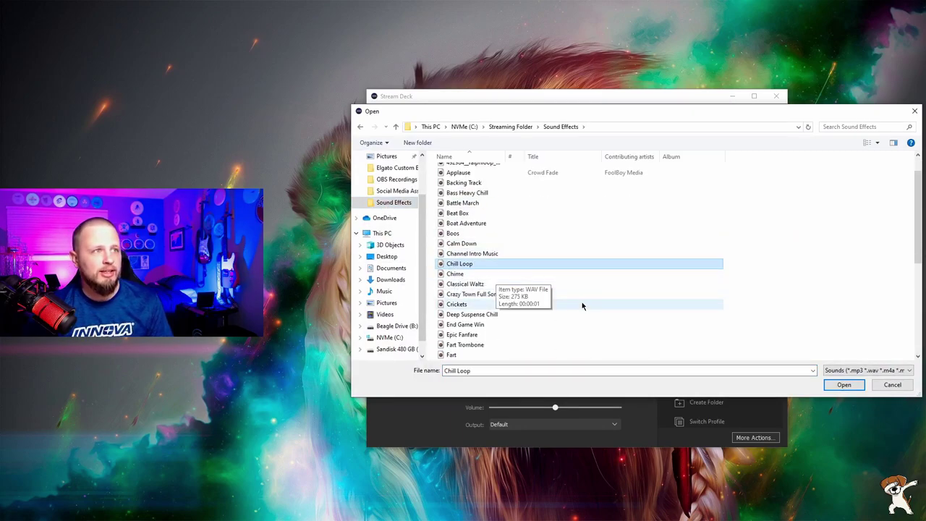
{"action": "left_click", "coordinate": [843, 385]}
{"action": "left_click_drag", "start_coordinate": [554, 408], "coordinate": [550, 410]}
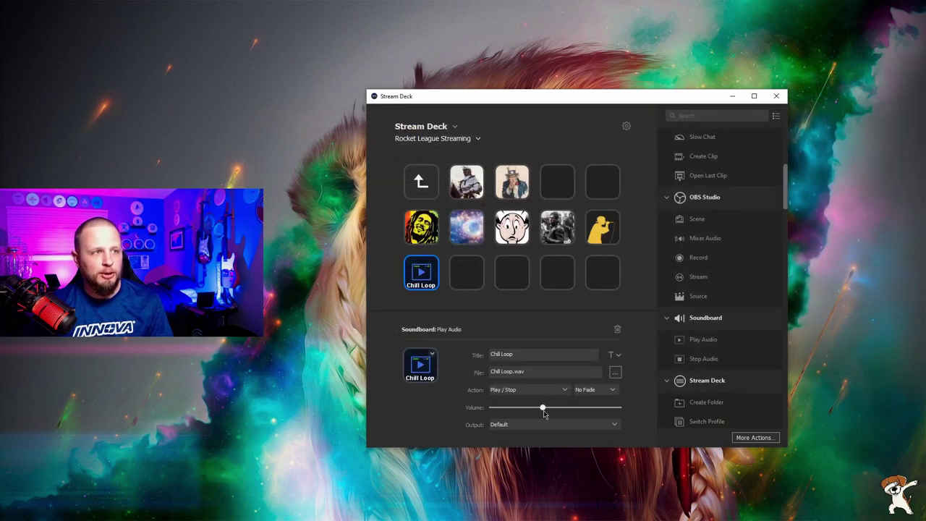
{"action": "left_click", "coordinate": [594, 392]}
{"action": "left_click", "coordinate": [597, 422]}
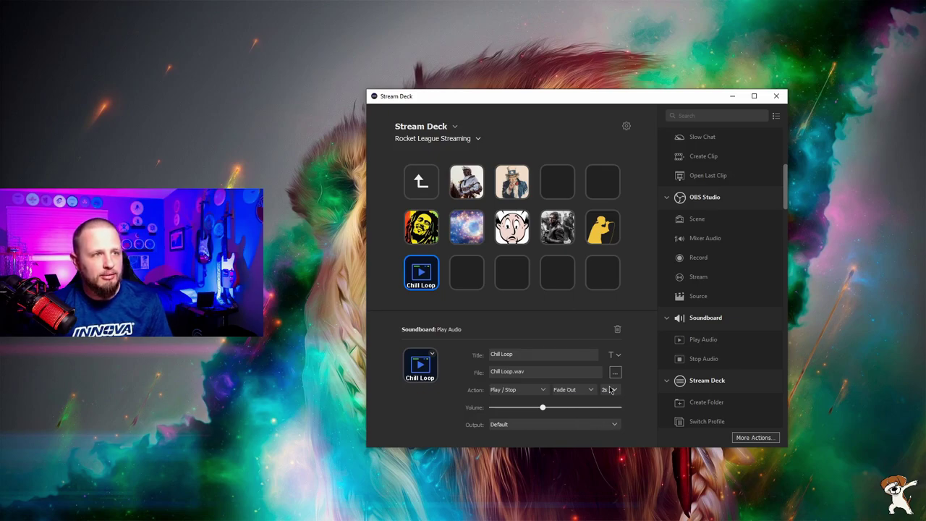
{"action": "left_click", "coordinate": [613, 393]}
{"action": "left_click", "coordinate": [614, 422]}
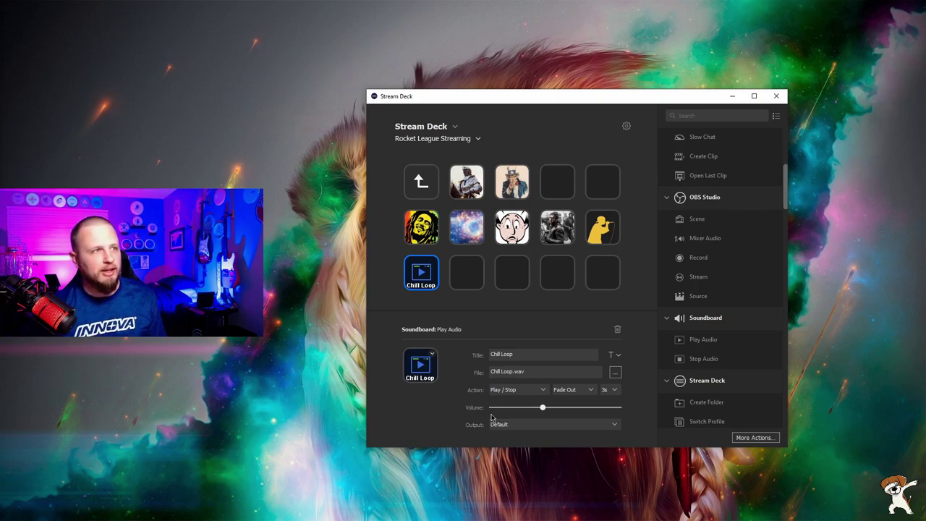
{"action": "right_click", "coordinate": [427, 279]}
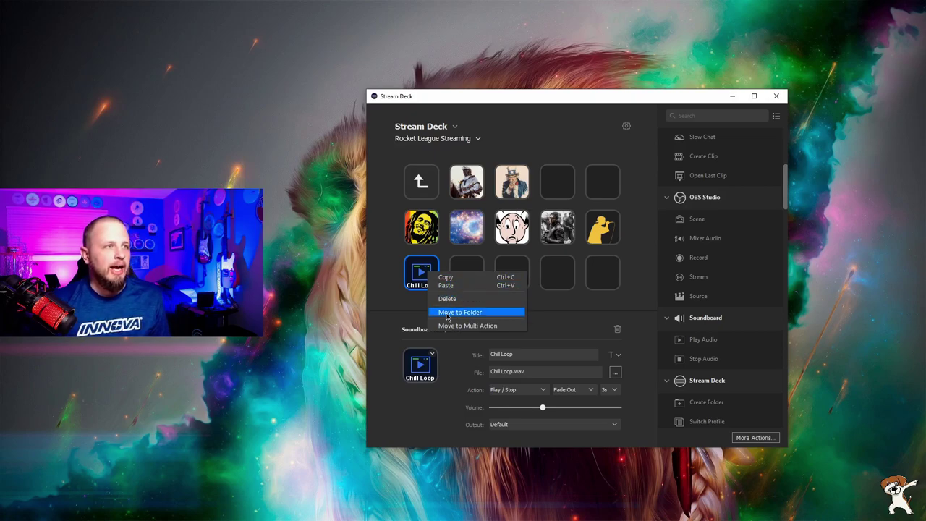
{"action": "left_click", "coordinate": [420, 341]}
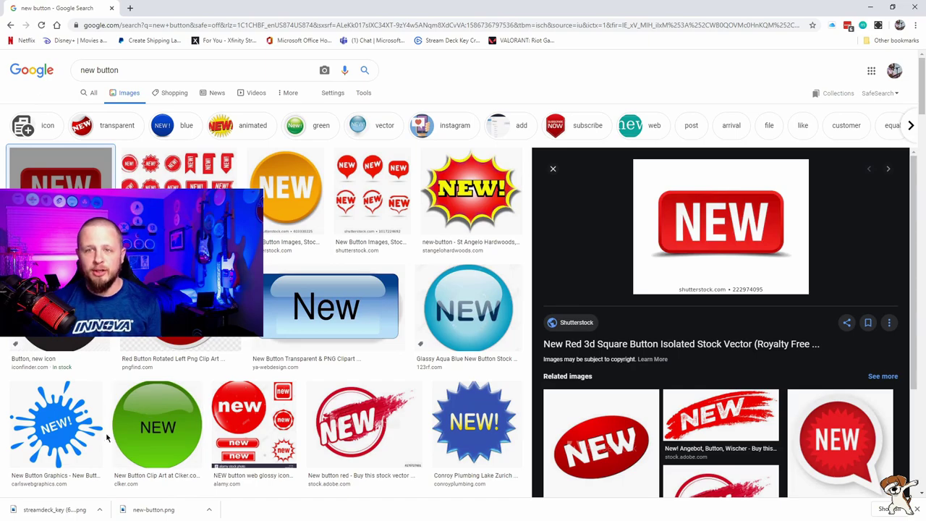
Step: Preview the blue NEW! starburst result and save it to the Desktop as new_button.png
{"action": "left_click", "coordinate": [66, 430]}
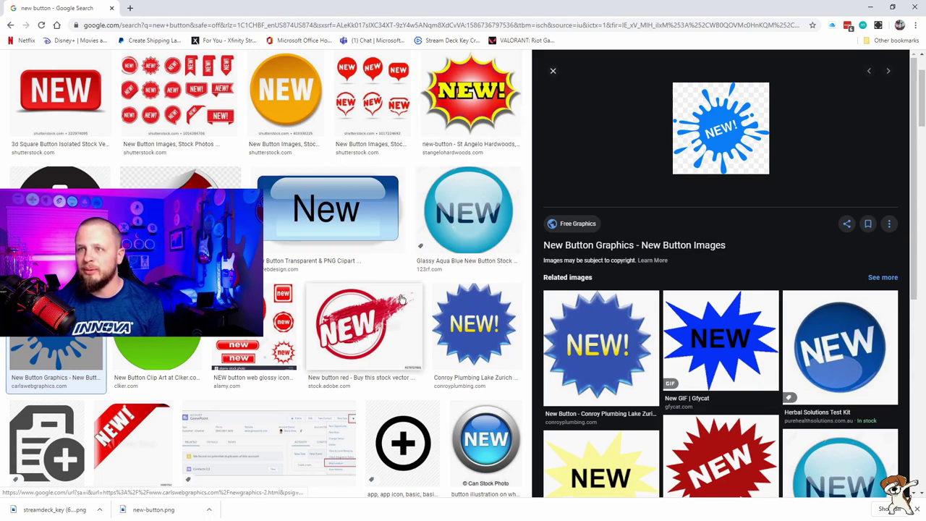
{"action": "scroll", "coordinate": [362, 326], "scroll_direction": "up", "scroll_amount": 2}
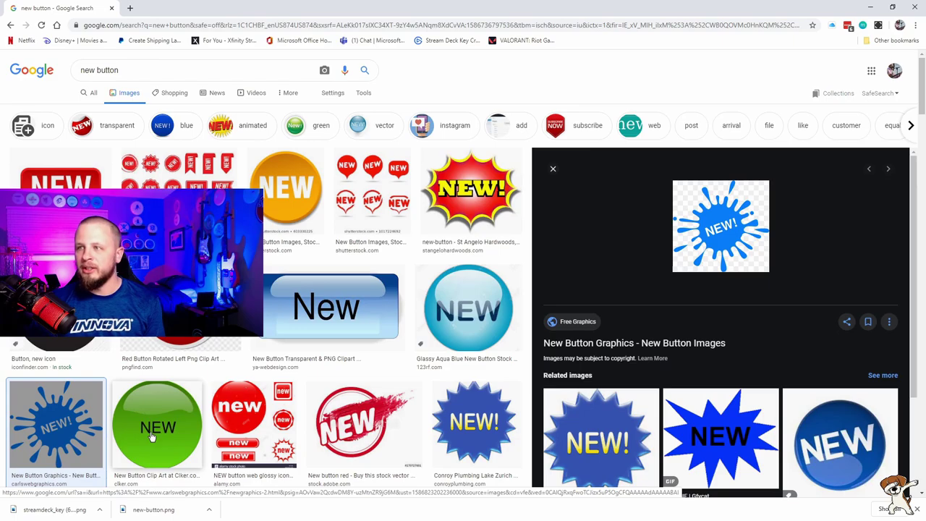
{"action": "scroll", "coordinate": [210, 420], "scroll_direction": "down", "scroll_amount": 5}
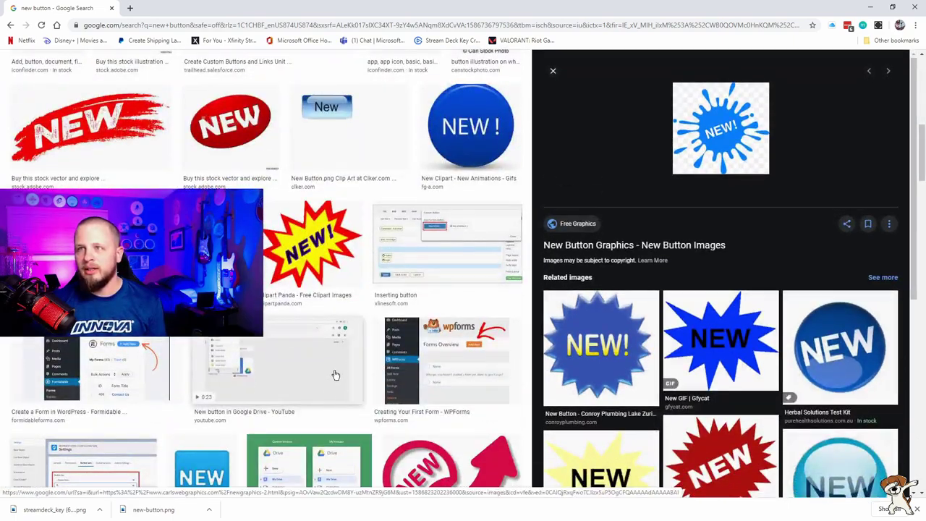
{"action": "scroll", "coordinate": [267, 409], "scroll_direction": "up", "scroll_amount": 5}
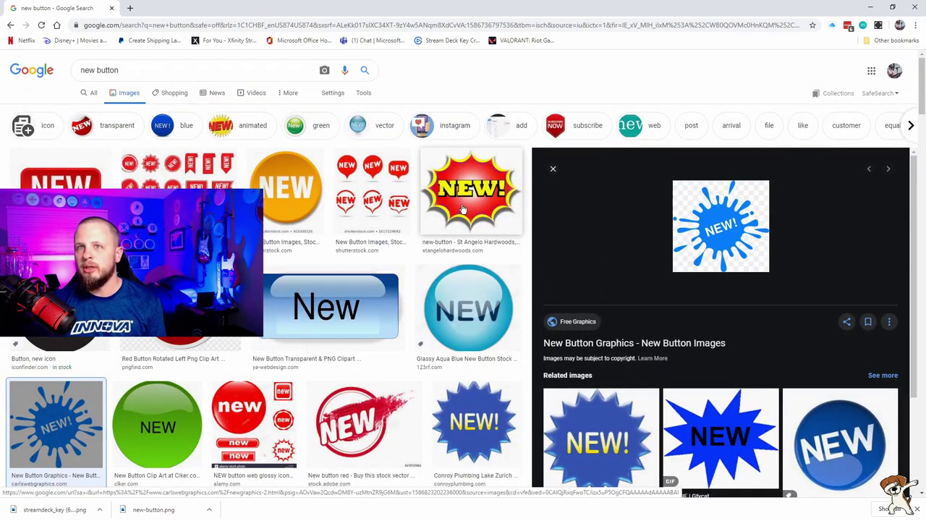
{"action": "left_click", "coordinate": [472, 425]}
{"action": "right_click", "coordinate": [716, 149]}
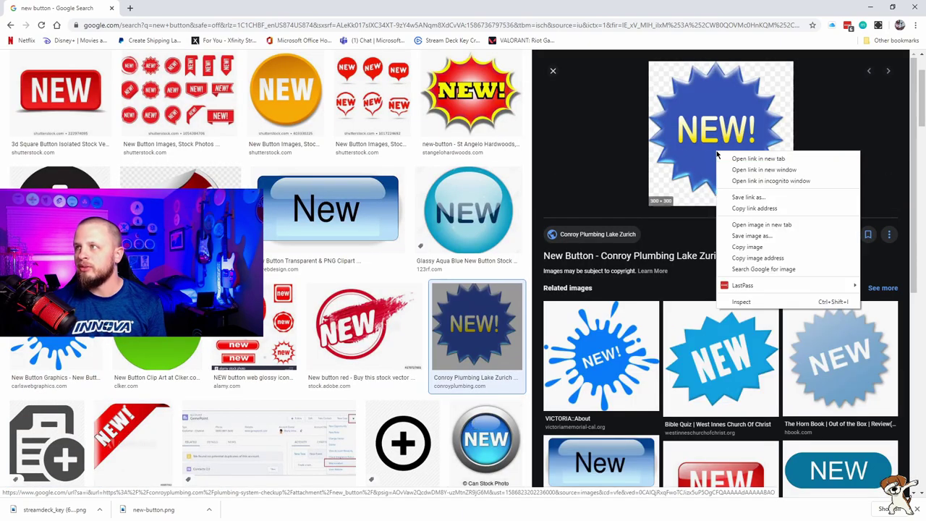
{"action": "left_click", "coordinate": [749, 236]}
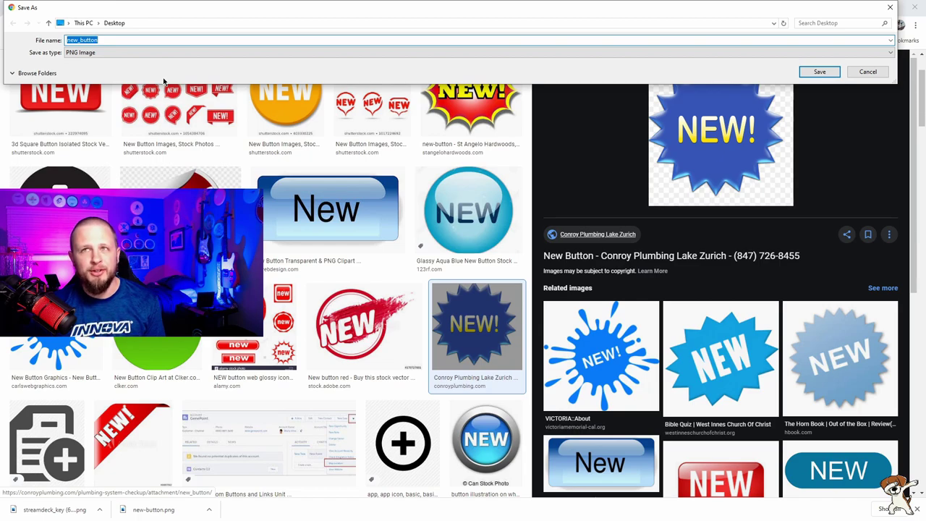
{"action": "left_click", "coordinate": [820, 73]}
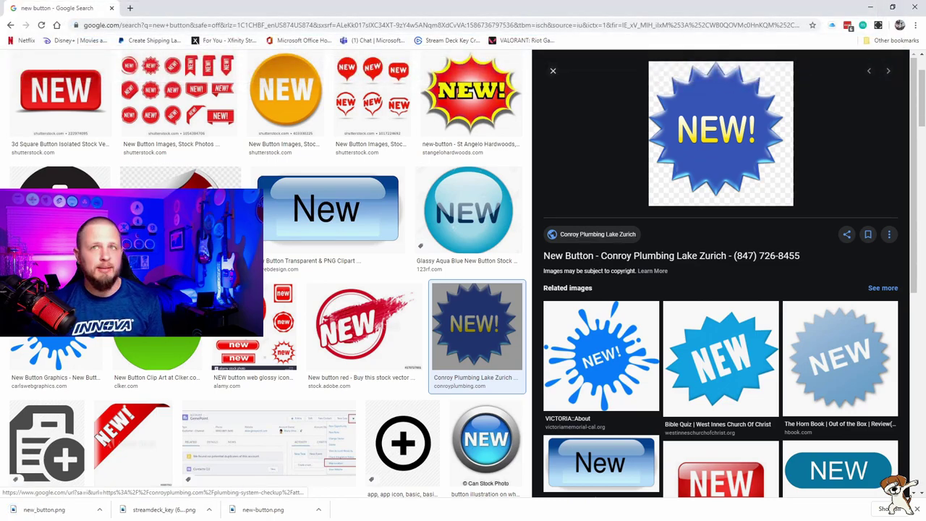
Step: In Key Creator, centre the NEW! starburst on the 300×300 key and enlarge it to scale 1.07
{"action": "left_click", "coordinate": [443, 40]}
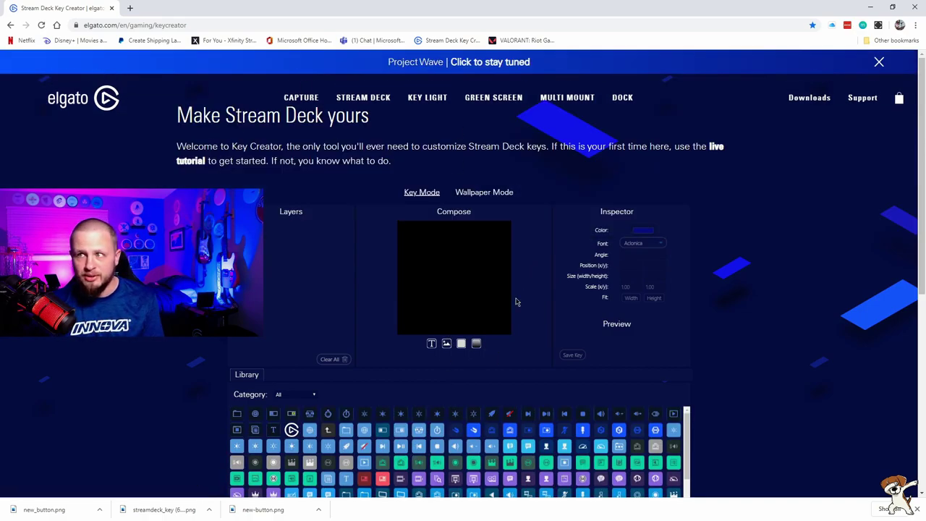
{"action": "scroll", "coordinate": [447, 347], "scroll_direction": "down", "scroll_amount": 2}
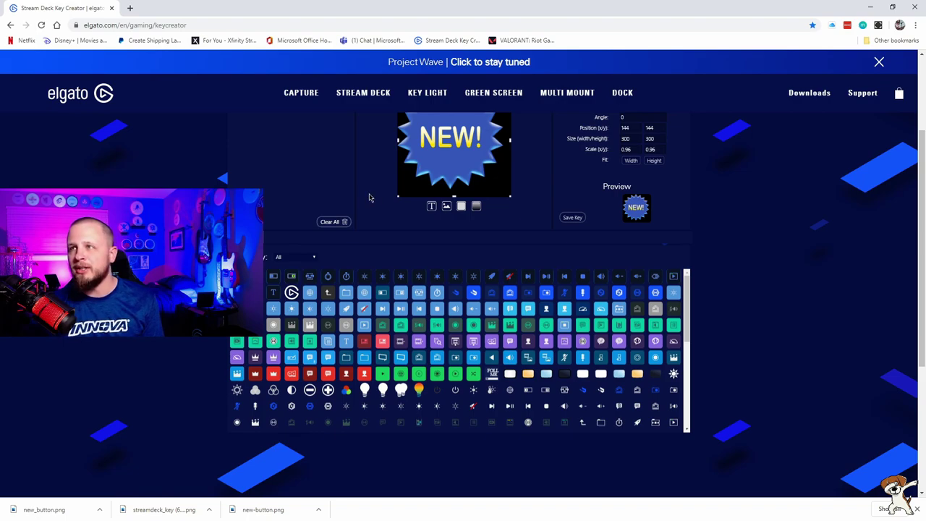
{"action": "scroll", "coordinate": [369, 197], "scroll_direction": "up", "scroll_amount": 2}
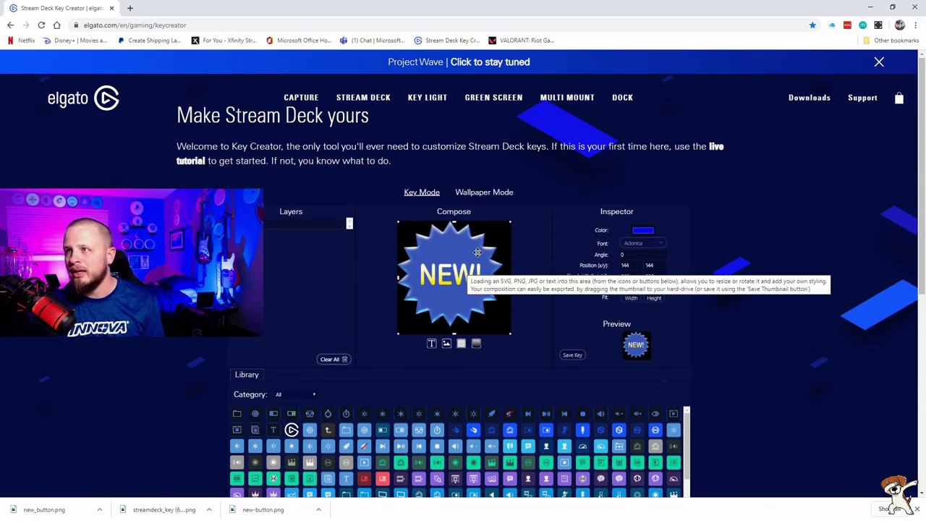
{"action": "left_click_drag", "start_coordinate": [475, 254], "coordinate": [465, 263]}
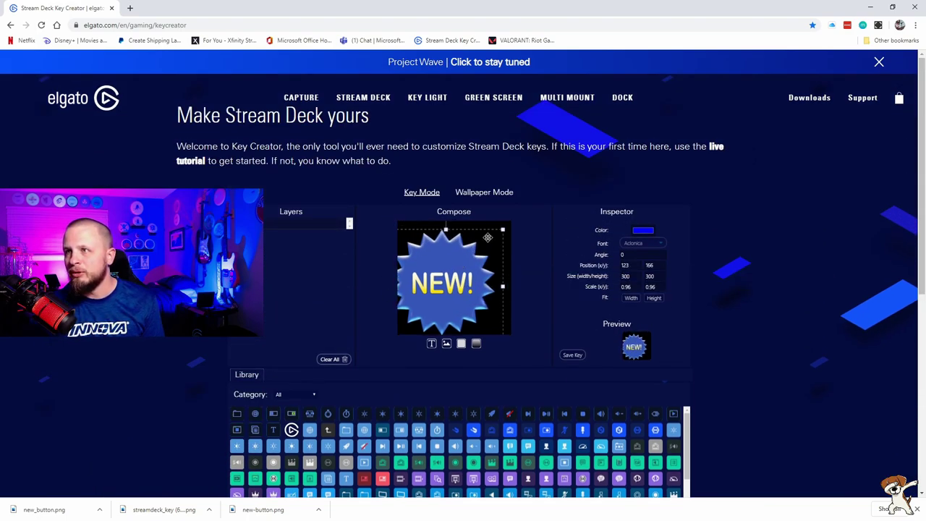
{"action": "left_click_drag", "start_coordinate": [503, 230], "coordinate": [522, 223]}
{"action": "left_click_drag", "start_coordinate": [462, 254], "coordinate": [473, 265]}
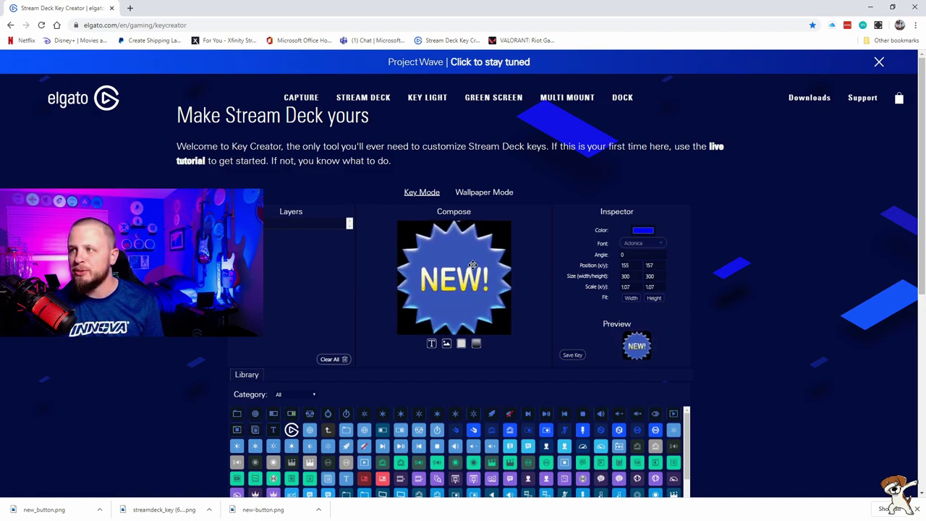
Step: Export the key as a streamdeck_key PNG and open the downloaded images
{"action": "left_click", "coordinate": [572, 356]}
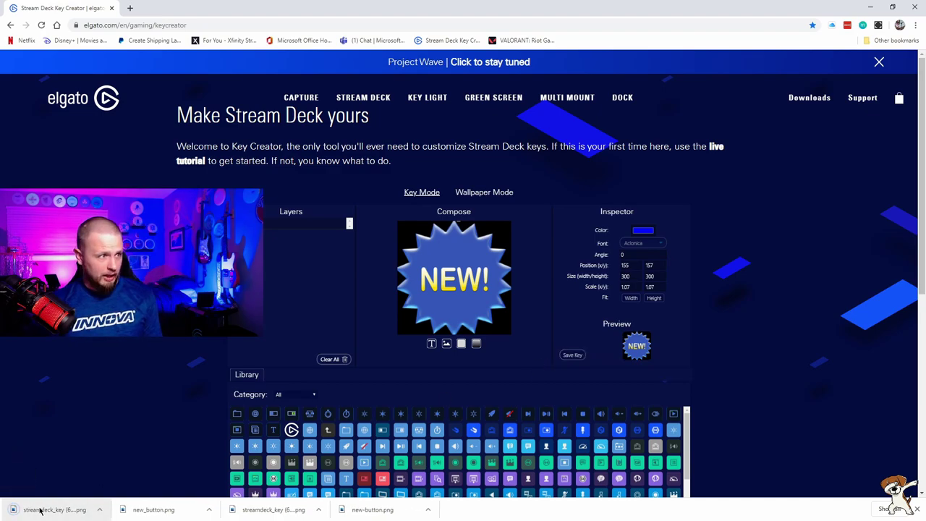
{"action": "left_click", "coordinate": [40, 511]}
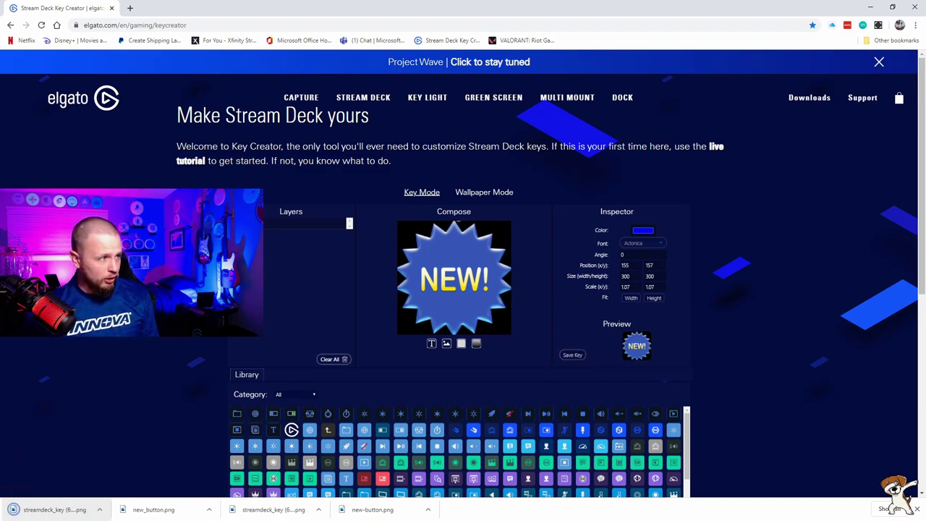
{"action": "left_click", "coordinate": [153, 511]}
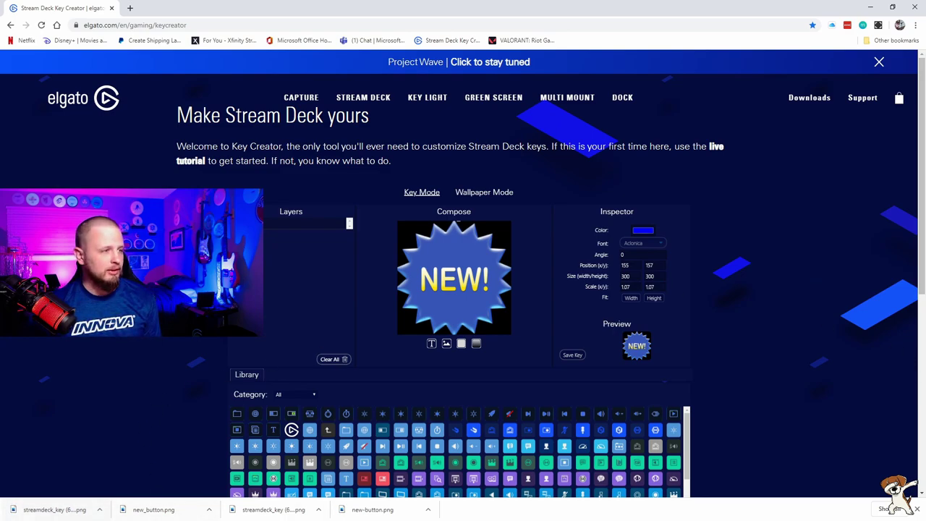
Step: Set the Chill Loop key's icon to Downloads > streamdeck_key (61) and clear its Chill Loop title
{"action": "left_click", "coordinate": [875, 9]}
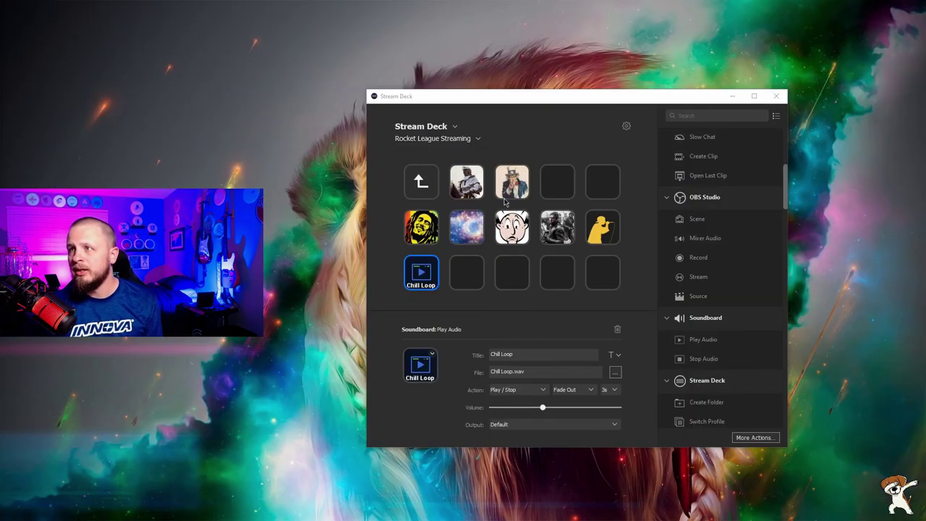
{"action": "left_click", "coordinate": [434, 360]}
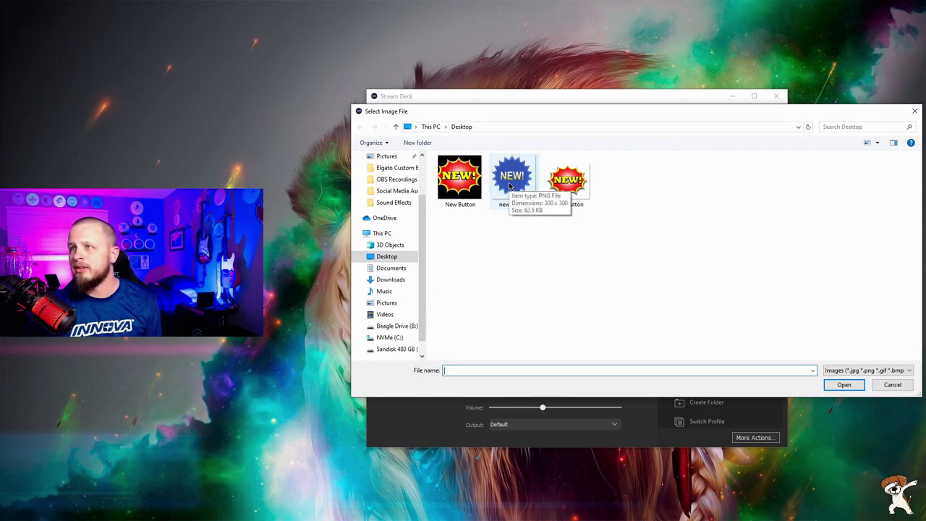
{"action": "left_click", "coordinate": [390, 280]}
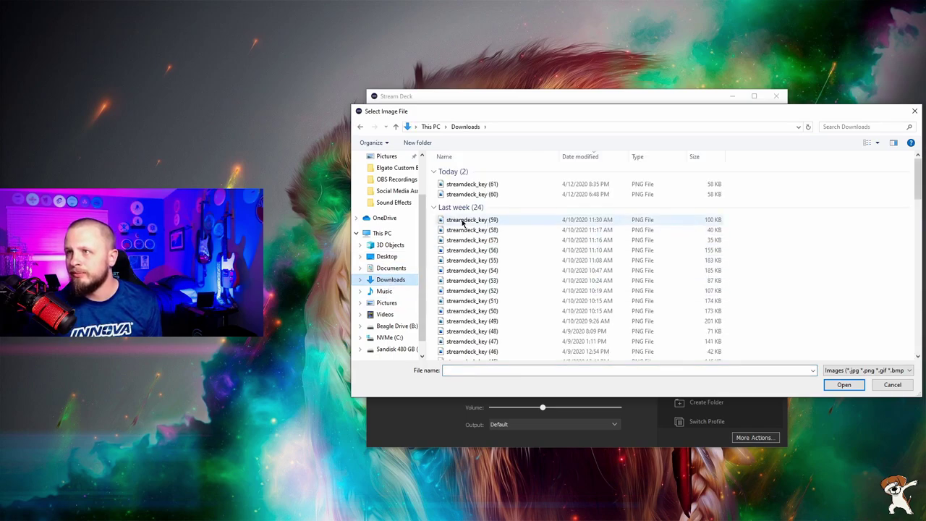
{"action": "left_click", "coordinate": [465, 185]}
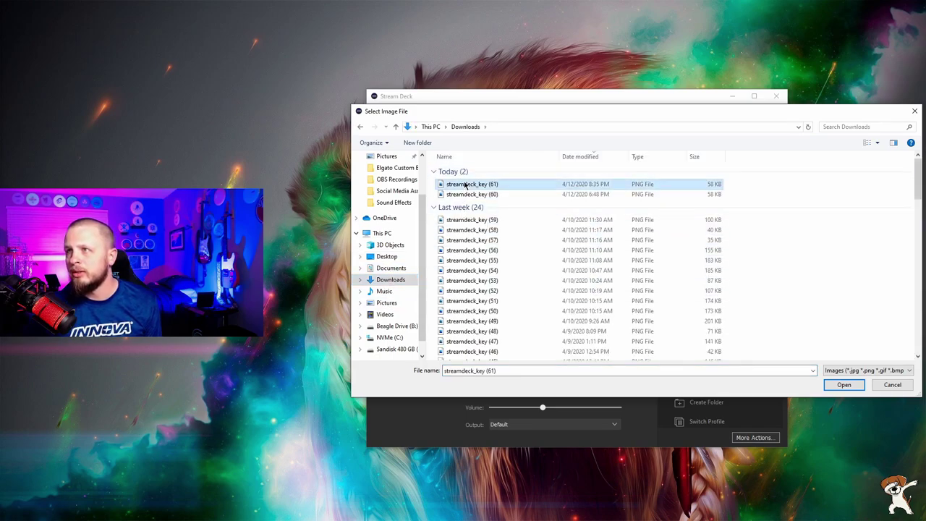
{"action": "left_click", "coordinate": [844, 384]}
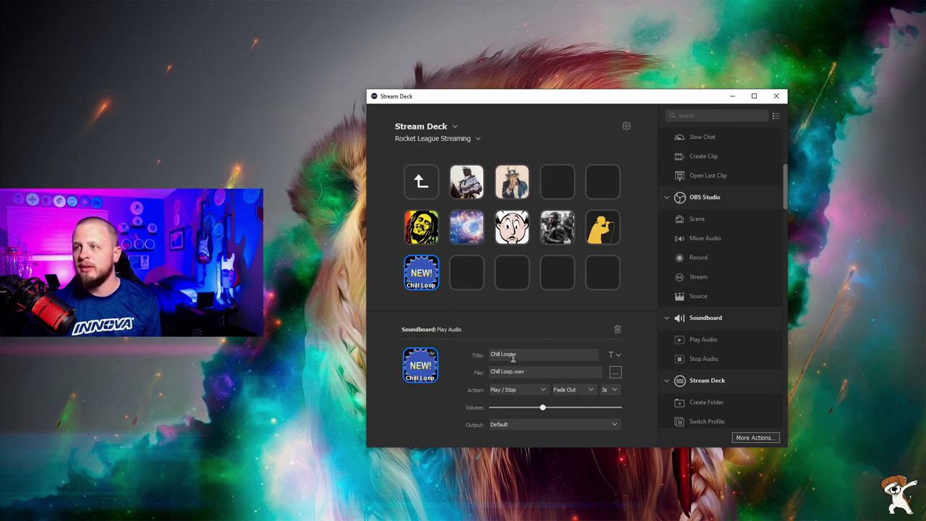
{"action": "left_click_drag", "start_coordinate": [519, 355], "coordinate": [425, 352]}
{"action": "key", "text": "BackSpace"}
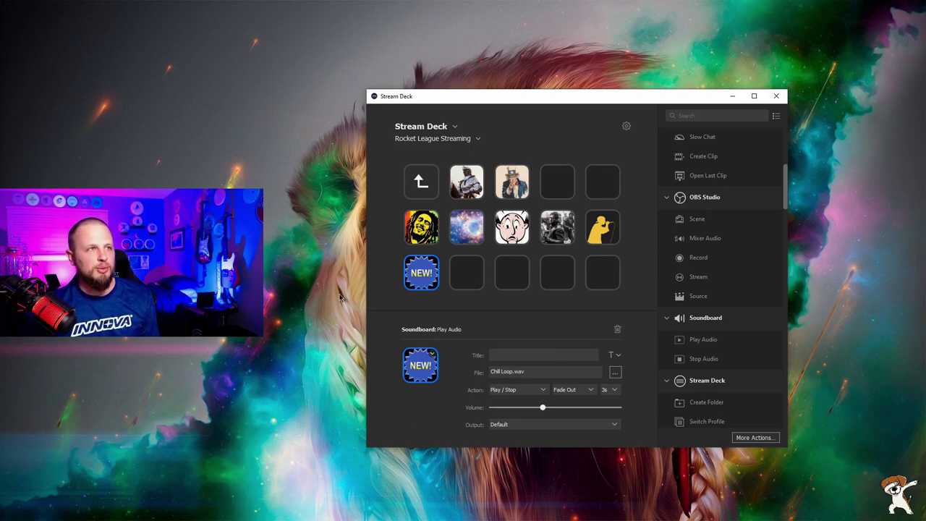
Step: Back out of the sound-effects and soccer folders to the Rocket League Streaming profile's 15-key top level
{"action": "left_click", "coordinate": [425, 189]}
{"action": "double_click", "coordinate": [425, 189]}
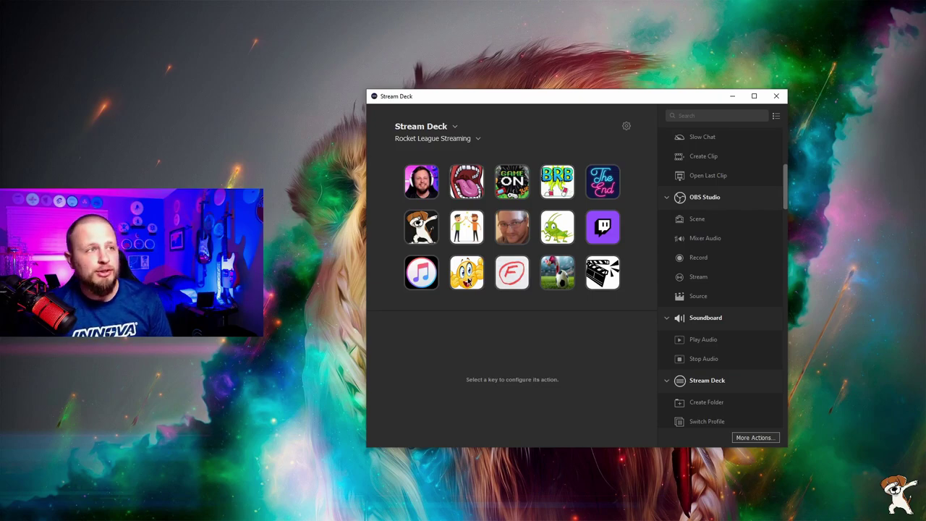
{"action": "double_click", "coordinate": [467, 280]}
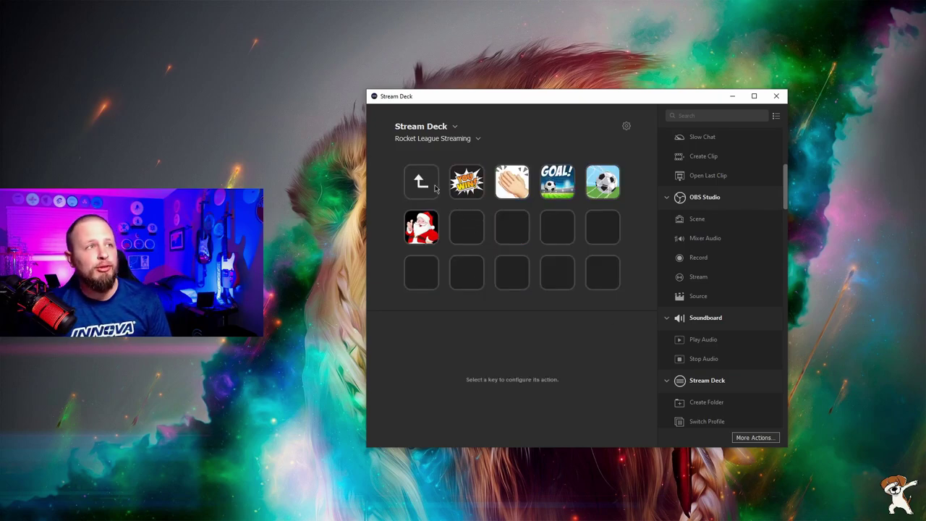
{"action": "left_click", "coordinate": [432, 186]}
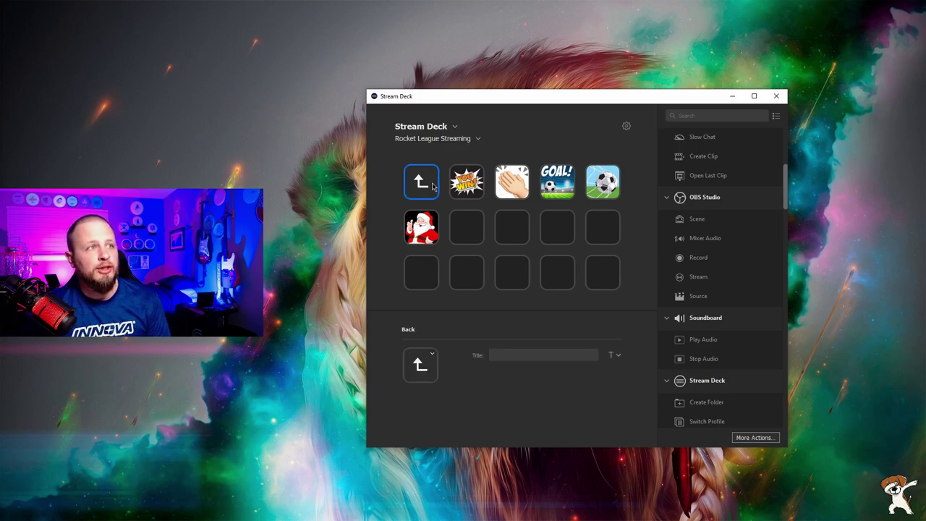
{"action": "double_click", "coordinate": [433, 186]}
{"action": "left_click", "coordinate": [566, 275]}
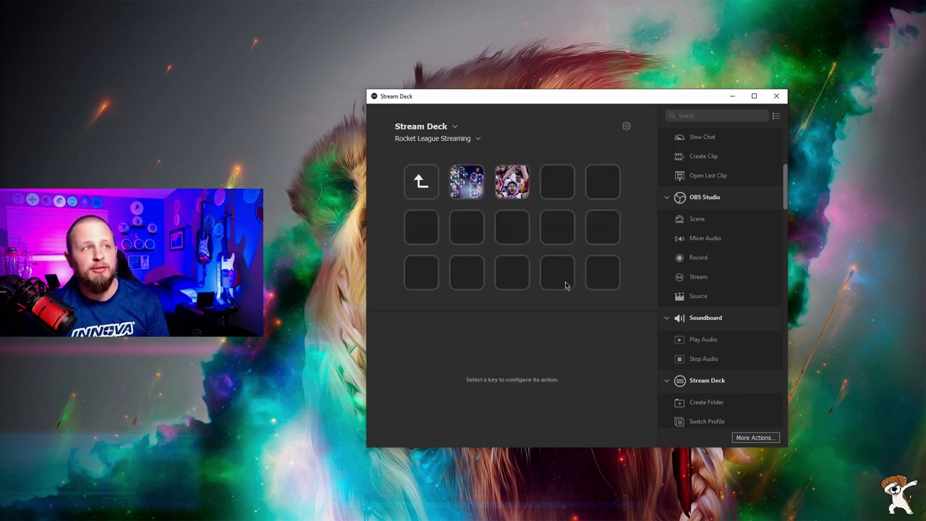
{"action": "double_click", "coordinate": [418, 184]}
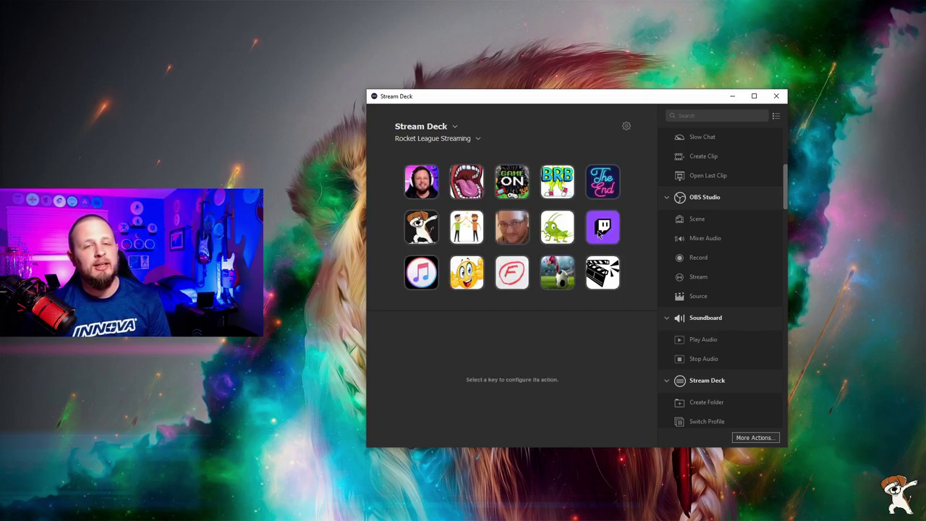
Step: Inspect the clapperboard key's Create Clip settings, then open the Twitch folder of action keys
{"action": "left_click", "coordinate": [604, 283]}
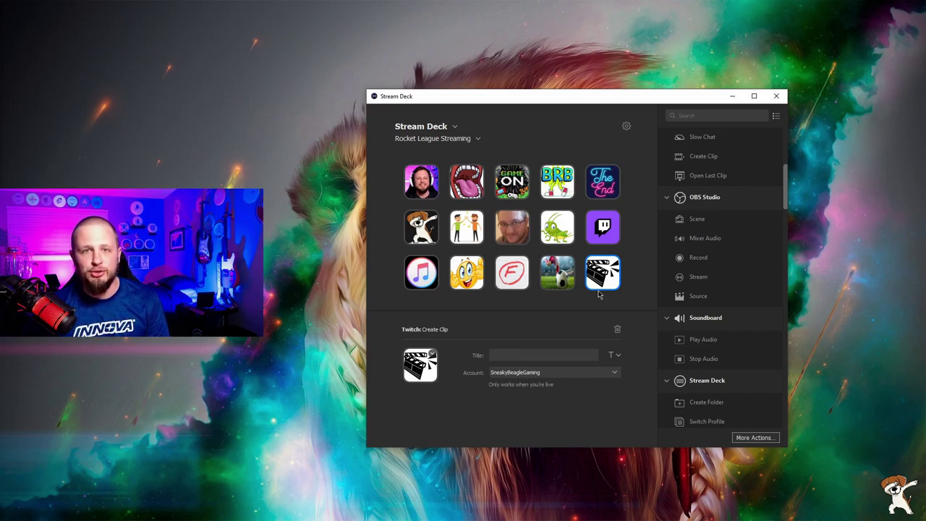
{"action": "scroll", "coordinate": [755, 303], "scroll_direction": "down", "scroll_amount": 6}
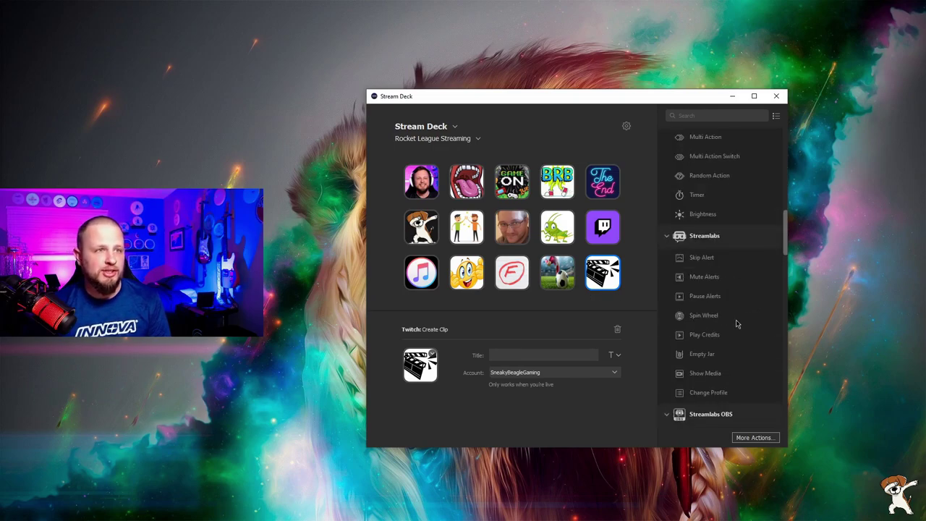
{"action": "scroll", "coordinate": [737, 326], "scroll_direction": "up", "scroll_amount": 5}
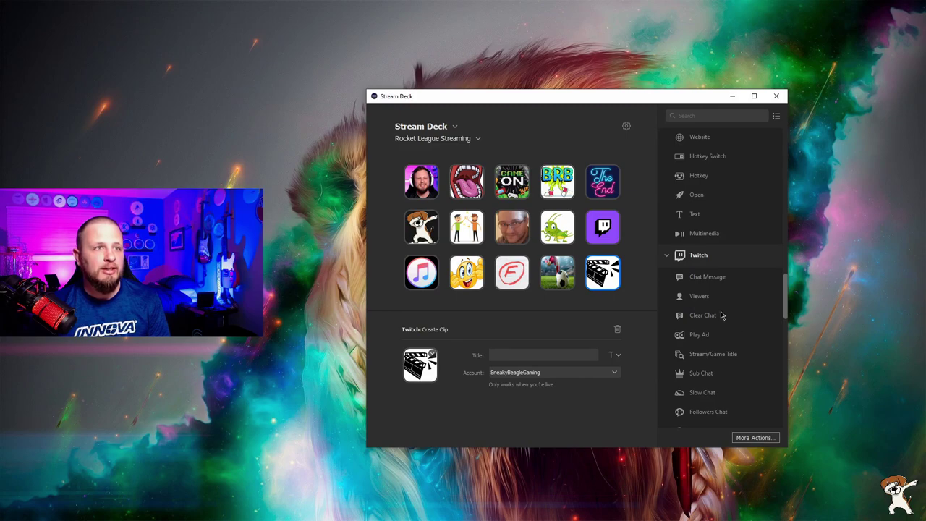
{"action": "scroll", "coordinate": [708, 310], "scroll_direction": "down", "scroll_amount": 1}
{"action": "scroll", "coordinate": [708, 310], "scroll_direction": "down", "scroll_amount": 1}
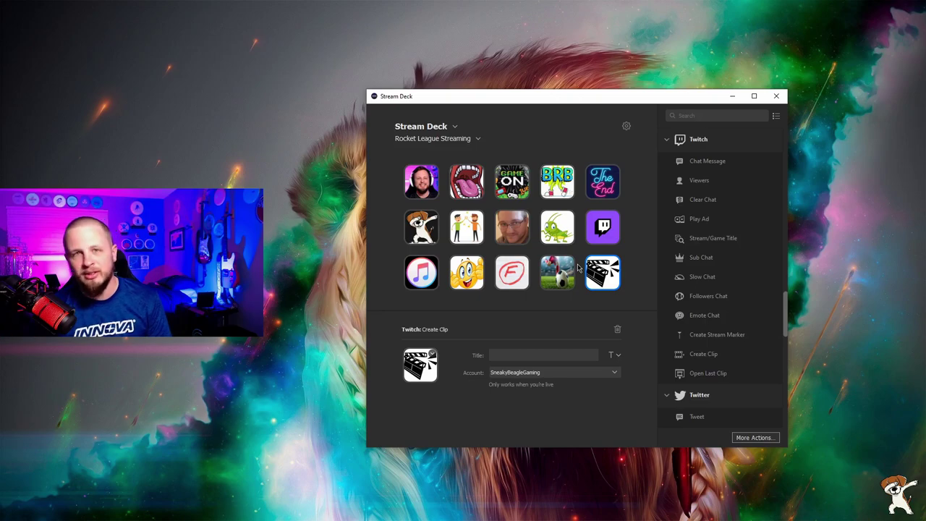
{"action": "double_click", "coordinate": [603, 227]}
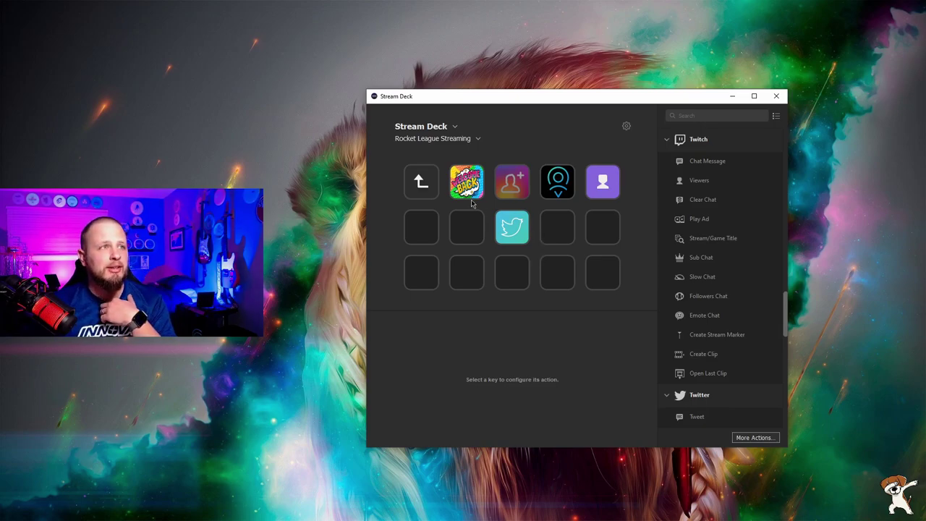
Step: Inspect the Tweet key's message text and attachment settings in the Twitch folder
{"action": "left_click", "coordinate": [511, 233]}
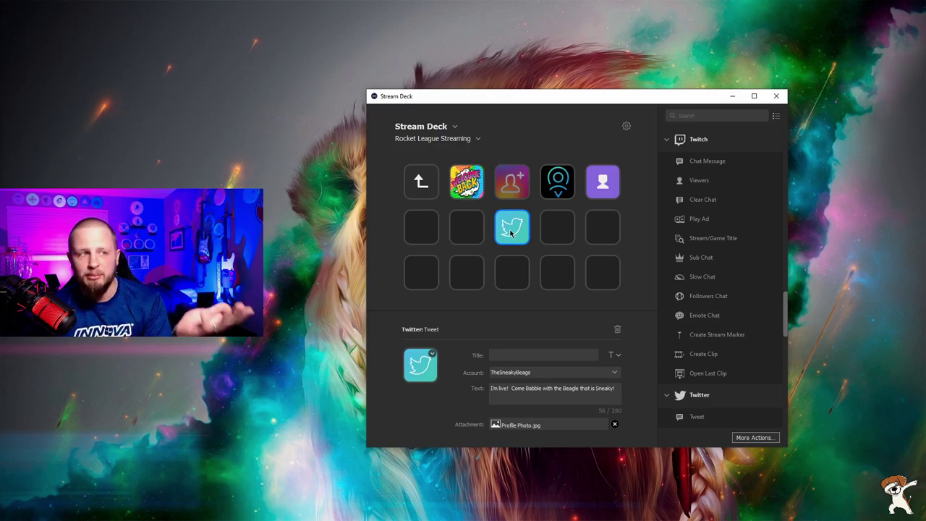
{"action": "right_click", "coordinate": [578, 385]}
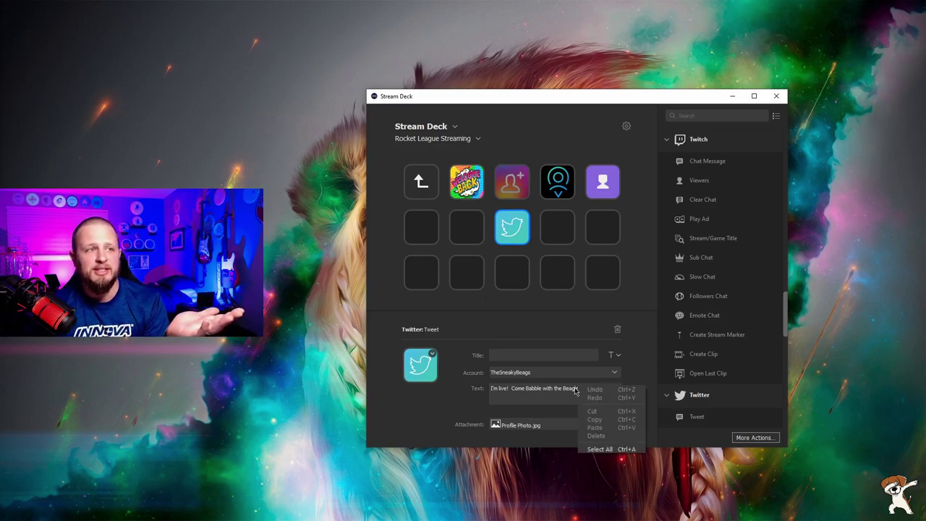
{"action": "left_click", "coordinate": [543, 386]}
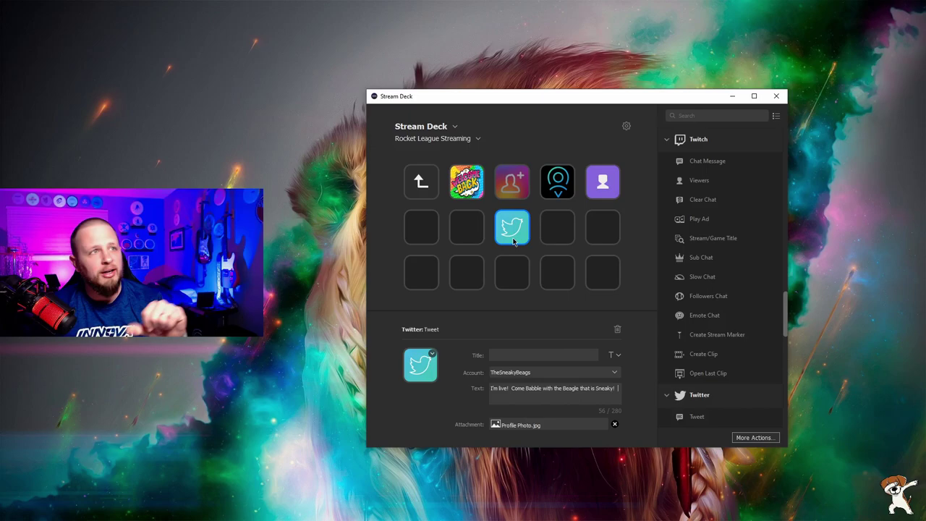
Step: Check the Welcome Back chat message and Create Stream Marker keys, then exit to the main page
{"action": "left_click", "coordinate": [466, 170]}
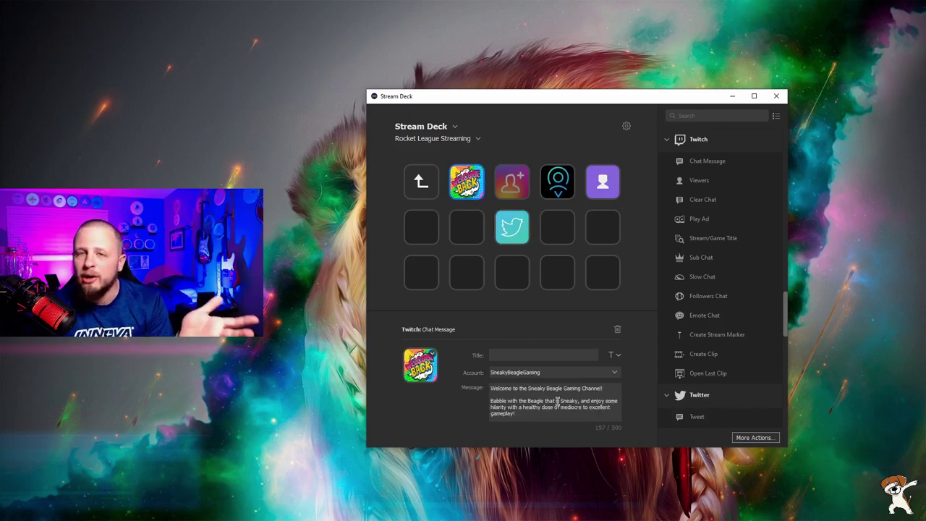
{"action": "left_click", "coordinate": [558, 197]}
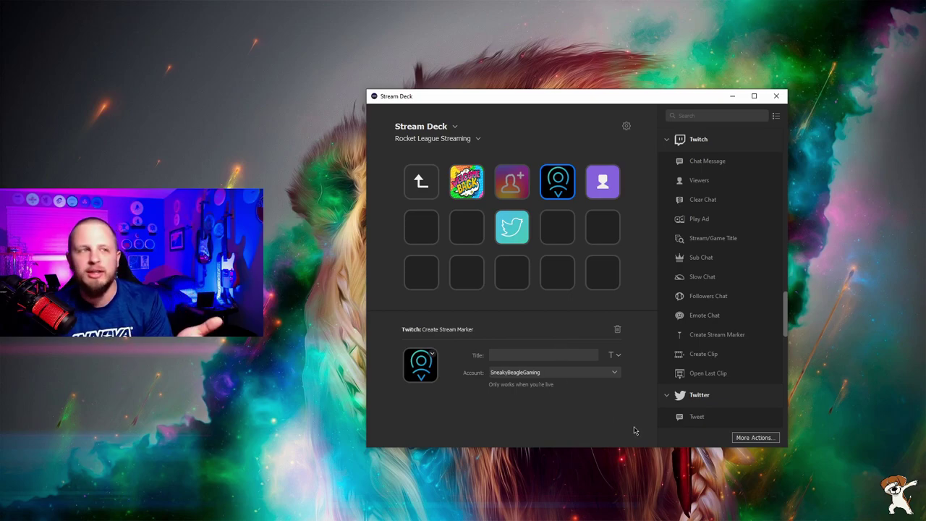
{"action": "left_click", "coordinate": [424, 186]}
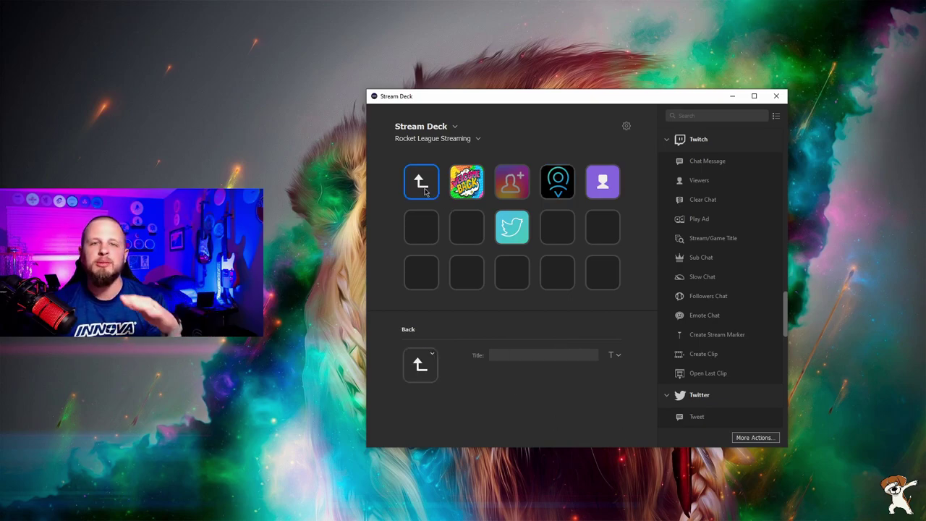
{"action": "double_click", "coordinate": [425, 188]}
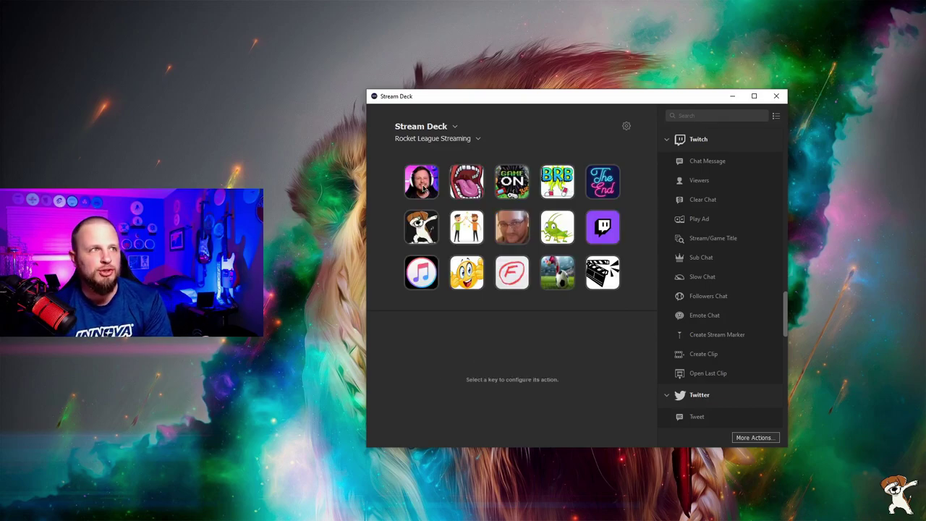
{"action": "left_click", "coordinate": [475, 139]}
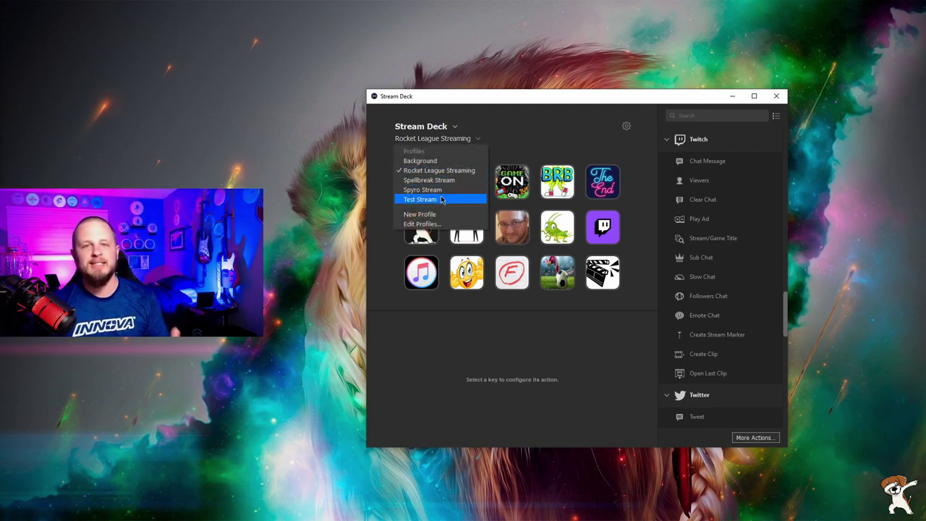
{"action": "left_click", "coordinate": [440, 199]}
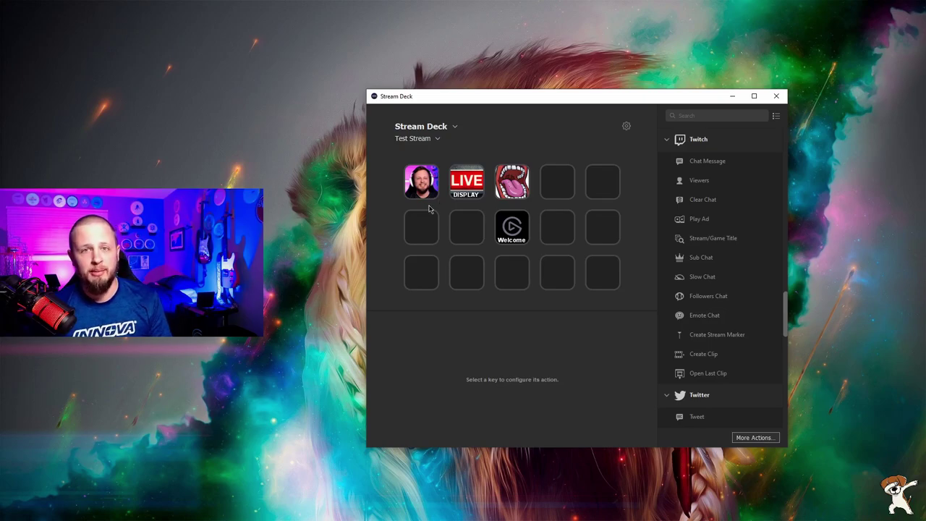
{"action": "left_click", "coordinate": [438, 139]}
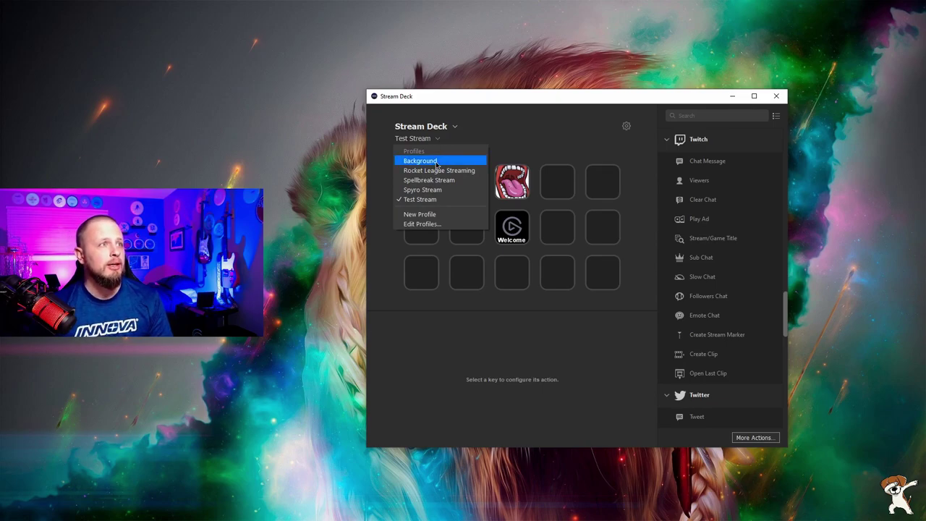
{"action": "left_click", "coordinate": [510, 128]}
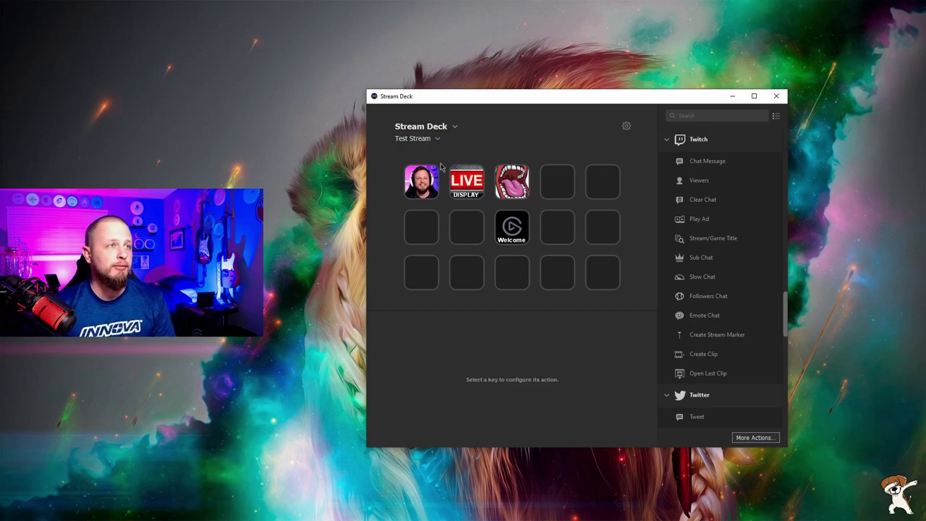
{"action": "left_click", "coordinate": [429, 185]}
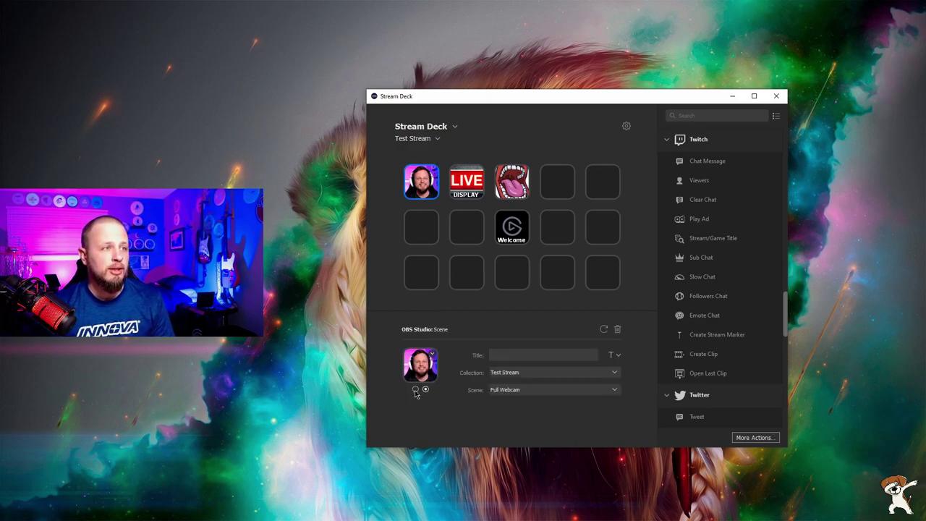
{"action": "left_click", "coordinate": [415, 389]}
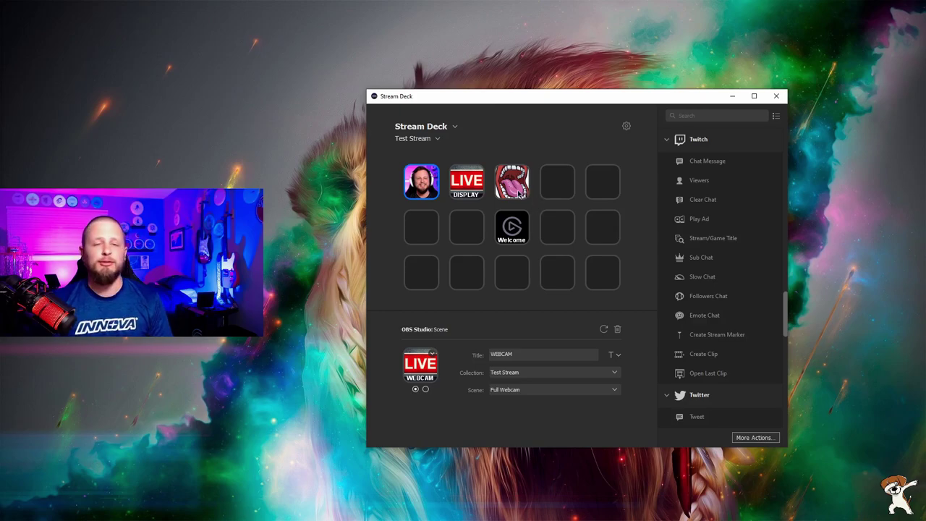
{"action": "left_click", "coordinate": [437, 138]}
{"action": "key", "text": "Escape"}
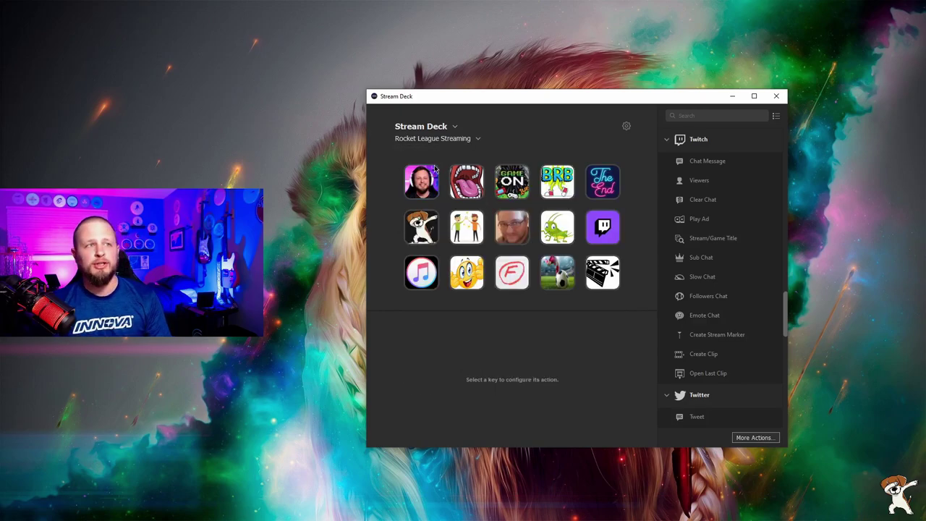